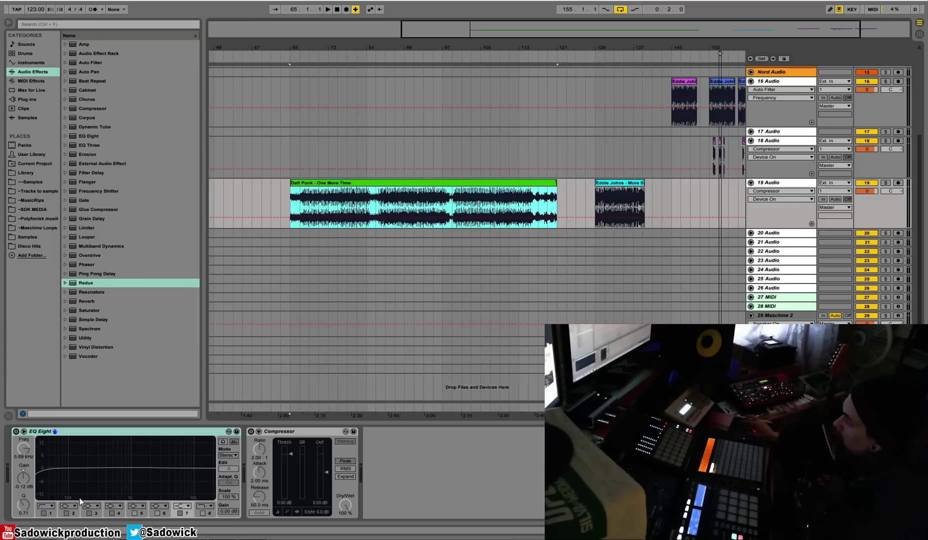
Play the Daft Punk - One More Time clip on the 19 Audio track from bar 67
{"action": "left_click_drag", "start_coordinate": [495, 54], "coordinate": [495, 42]}
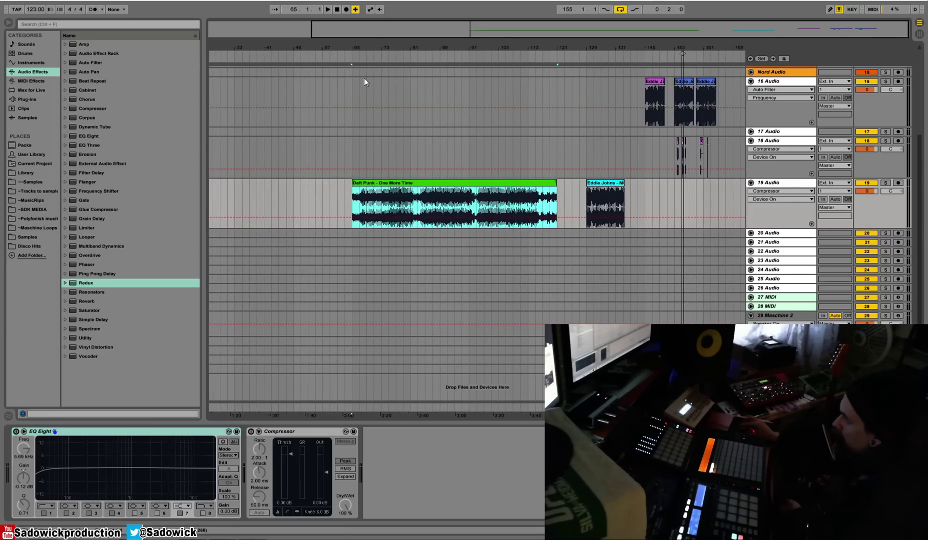
{"action": "left_click_drag", "start_coordinate": [372, 43], "coordinate": [374, 44]}
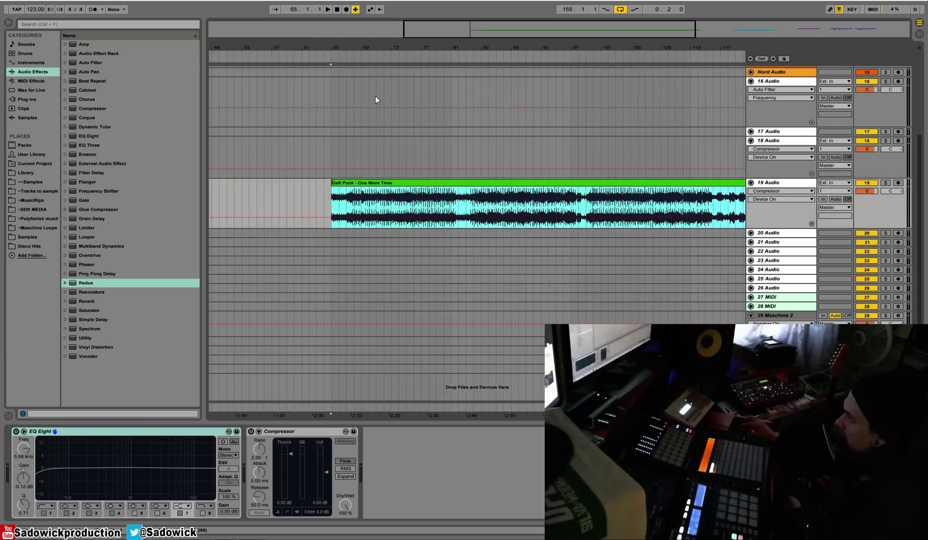
{"action": "left_click", "coordinate": [346, 203]}
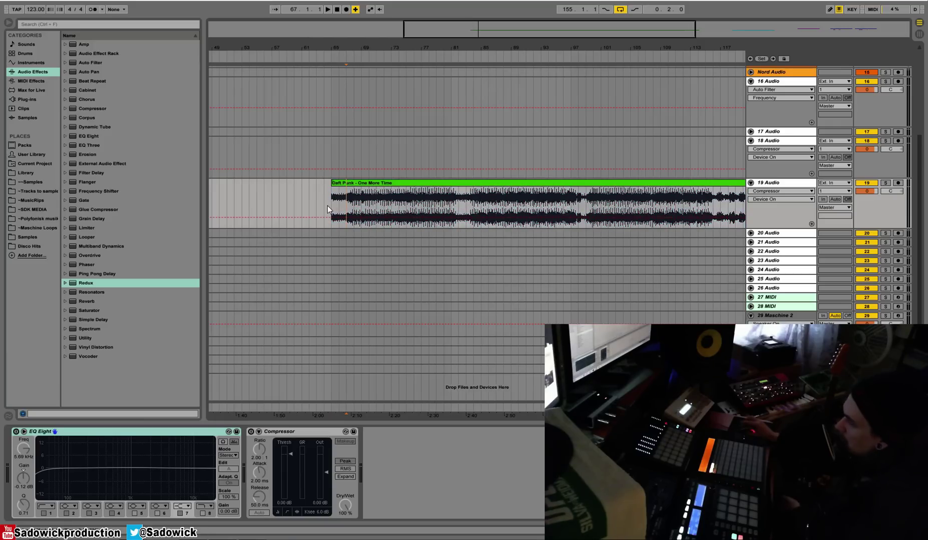
{"action": "key", "text": "space"}
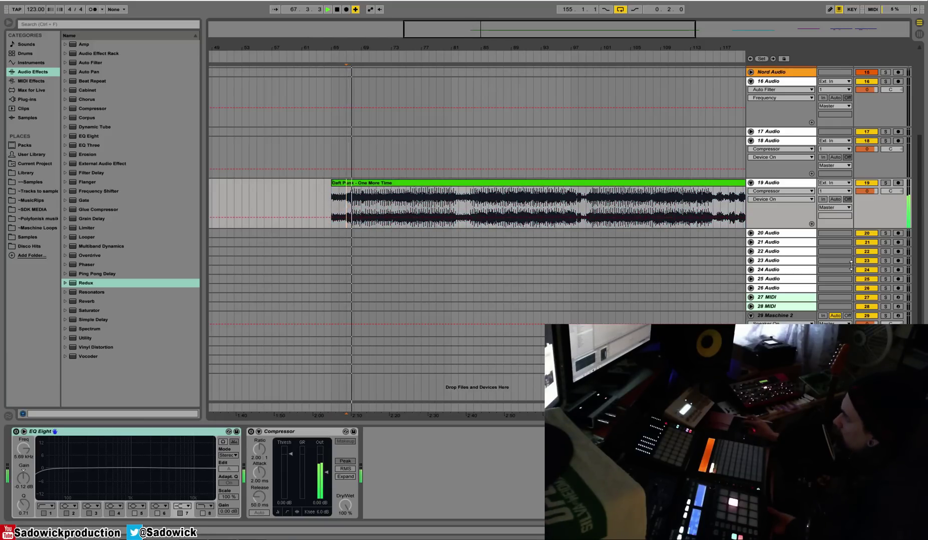
{"action": "left_click_drag", "start_coordinate": [383, 43], "coordinate": [306, 47]}
{"action": "key", "text": "space"}
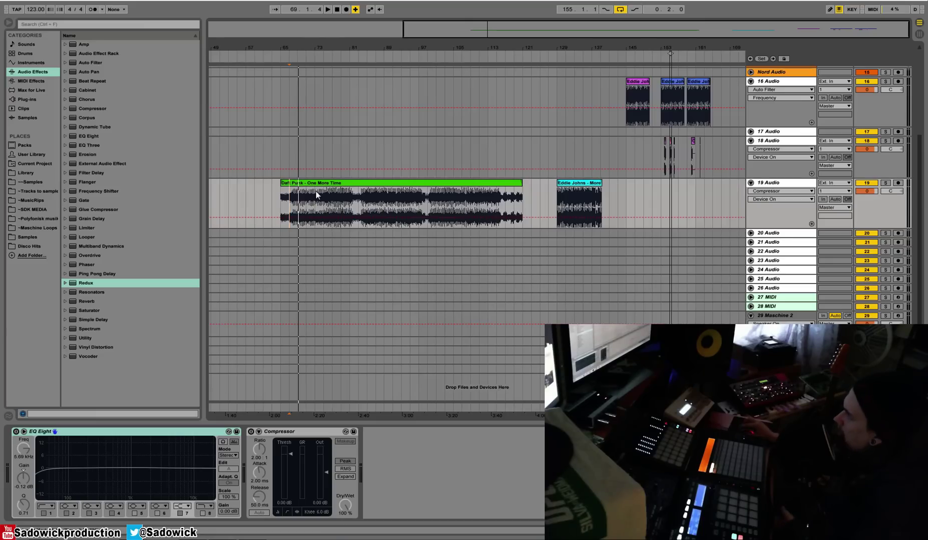
Play the Eddie Johns - More Spell on You clip on the 19 Audio track from bar 129
{"action": "left_click", "coordinate": [578, 183]}
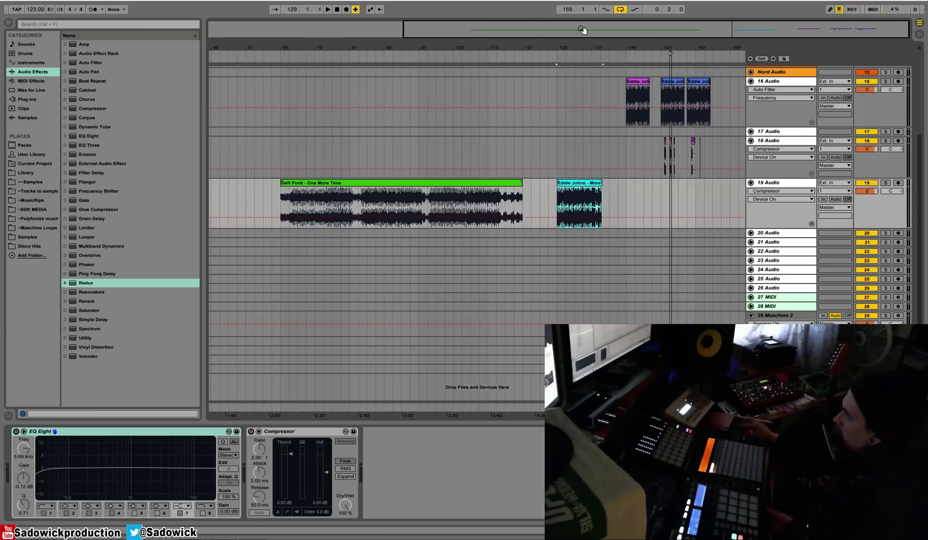
{"action": "key", "text": "space"}
{"action": "left_click_drag", "start_coordinate": [591, 45], "coordinate": [454, 46]}
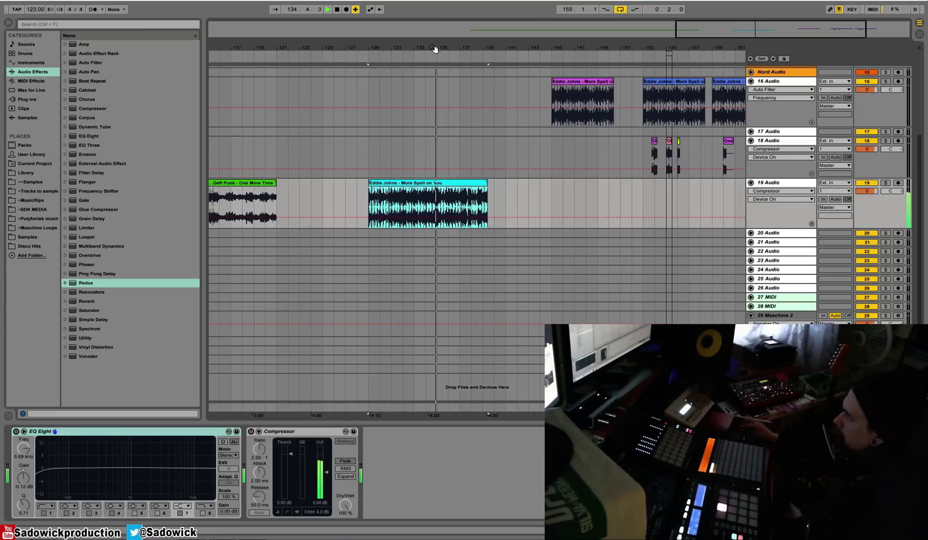
{"action": "key", "text": "space"}
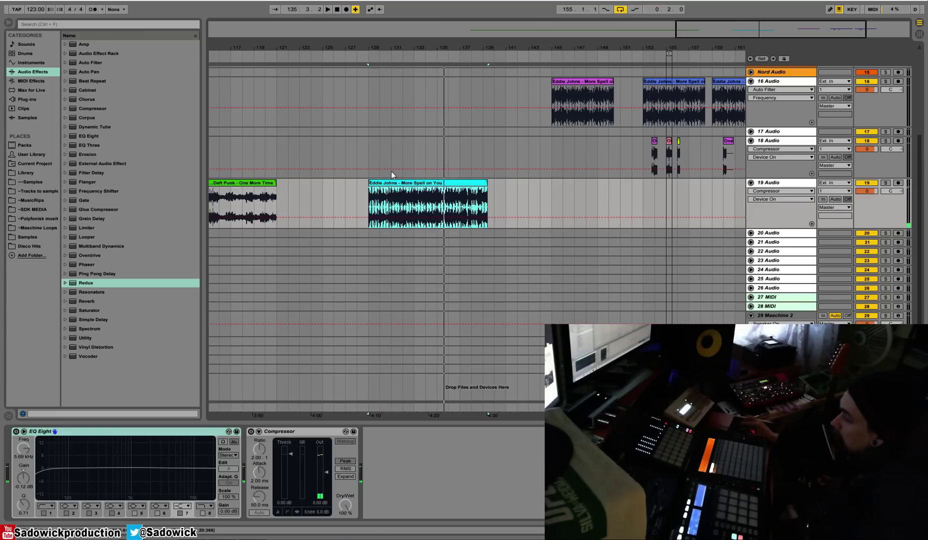
Solo the 18 Audio track and play its One More Time clip at bar 155
{"action": "left_click_drag", "start_coordinate": [681, 44], "coordinate": [509, 95]}
{"action": "left_click", "coordinate": [885, 140]}
{"action": "left_click_drag", "start_coordinate": [478, 47], "coordinate": [376, 65]}
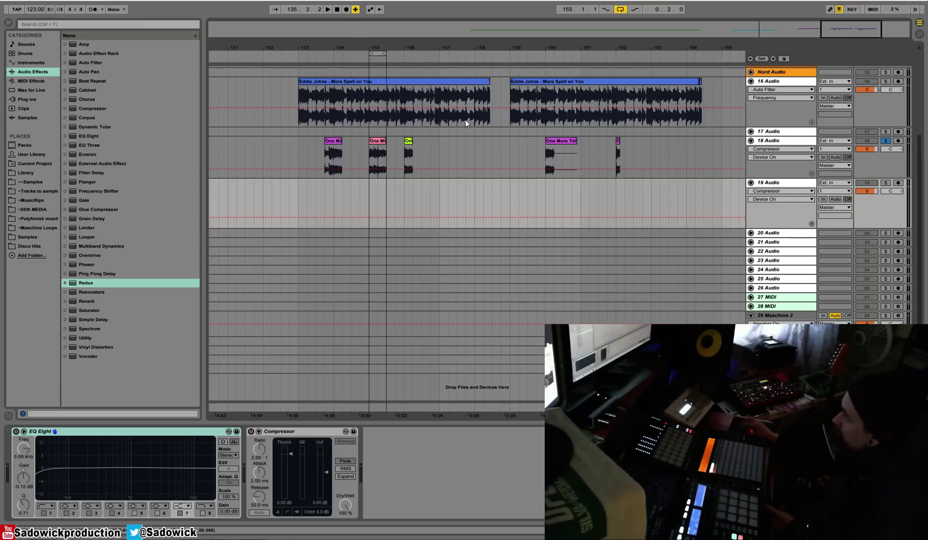
{"action": "left_click", "coordinate": [378, 145]}
{"action": "key", "text": "space"}
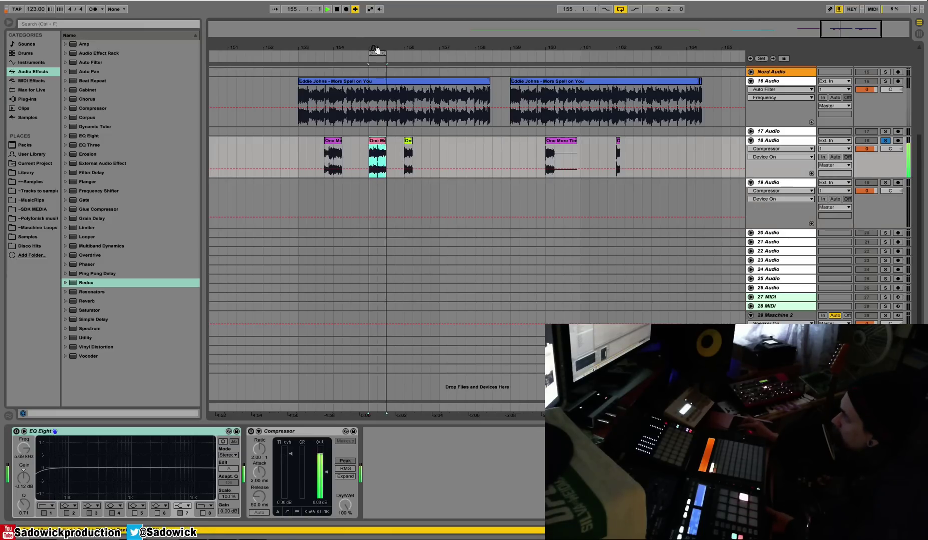
Move the loop to bar 156, shorten it to one beat, and play the One More Time clip there
{"action": "left_click_drag", "start_coordinate": [377, 49], "coordinate": [429, 68]}
{"action": "key", "text": "space"}
{"action": "key", "text": "space"}
{"action": "key", "text": "space"}
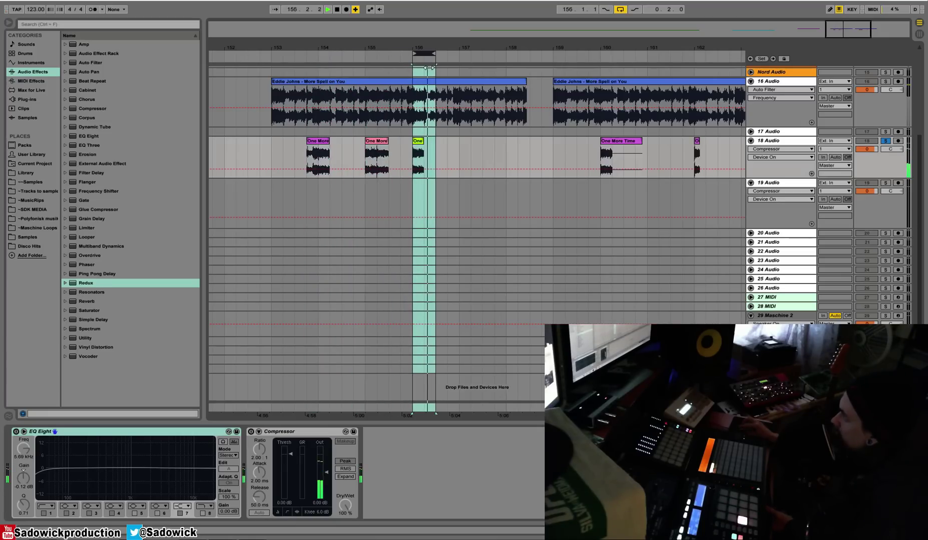
{"action": "left_click_drag", "start_coordinate": [432, 51], "coordinate": [426, 53]}
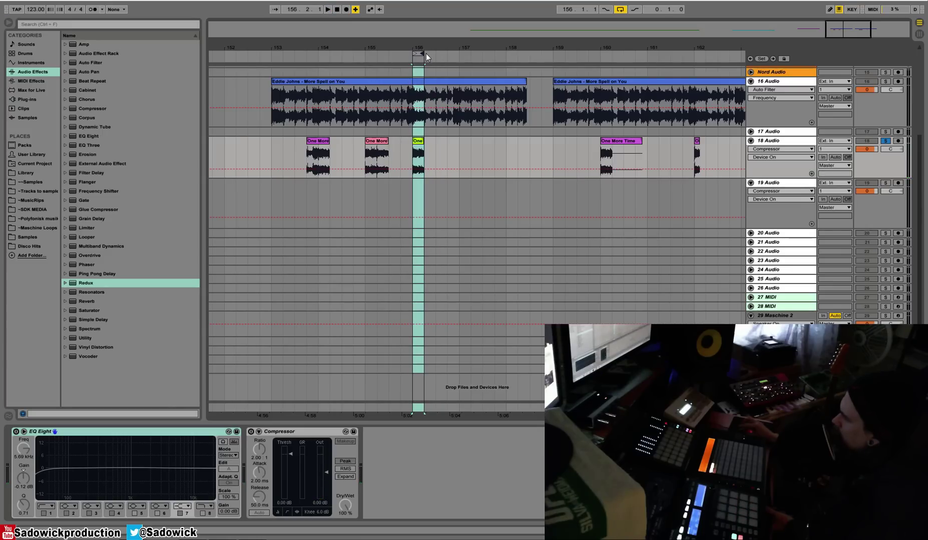
{"action": "key", "text": "space"}
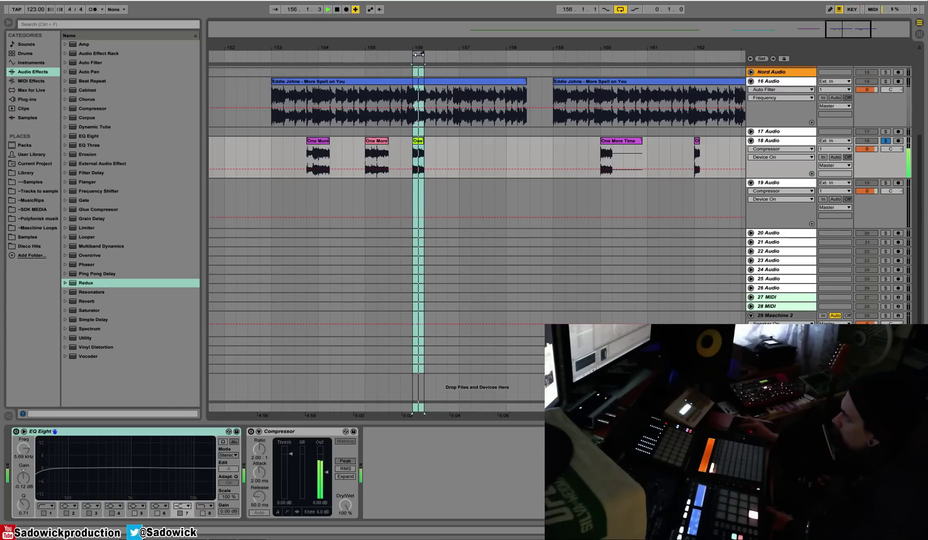
Move the one-beat loop to bar 162 and play the short One More Time clip there
{"action": "left_click_drag", "start_coordinate": [418, 54], "coordinate": [476, 50]}
{"action": "key", "text": "space"}
{"action": "key", "text": "space"}
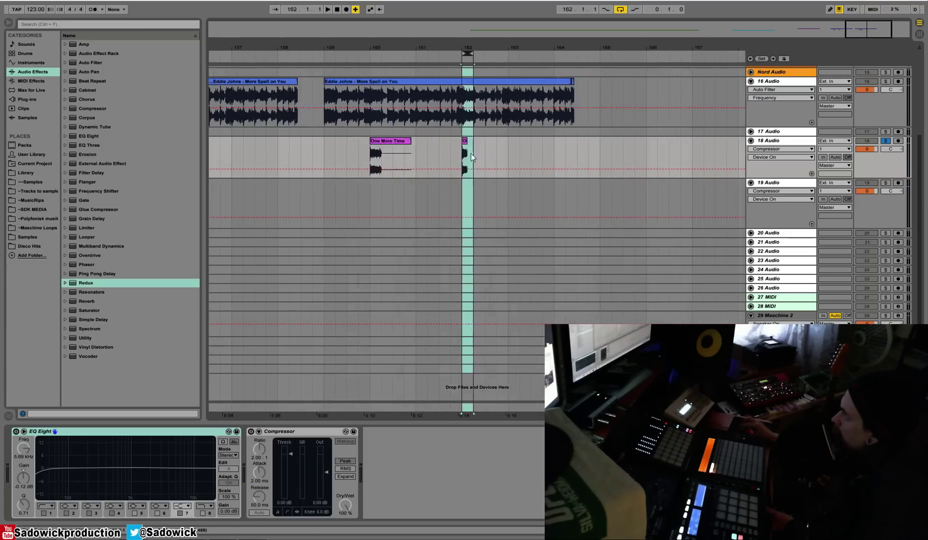
Copy the short One More Time clip at bar 162 to bar 165 and extend its end just past bar 166
{"action": "left_click", "coordinate": [465, 141]}
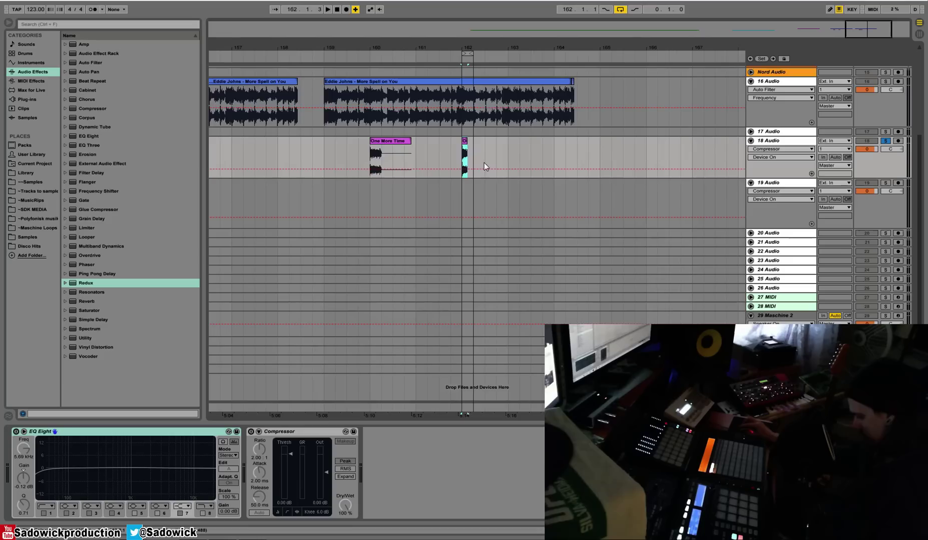
{"action": "left_click", "coordinate": [599, 151]}
{"action": "key", "text": "ctrl+v"}
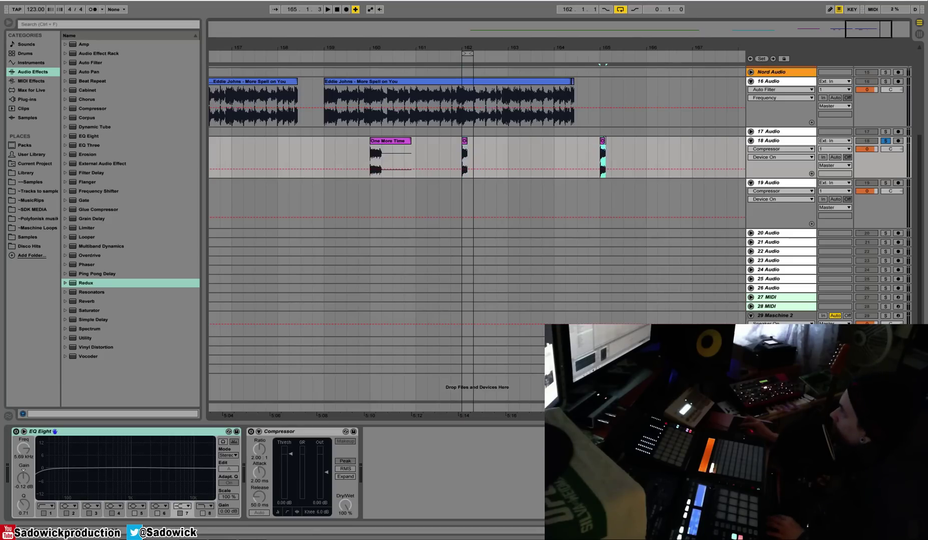
{"action": "left_click_drag", "start_coordinate": [605, 141], "coordinate": [652, 142]}
Play the extended One More Time clip from bar 165 on the 18 Audio track
{"action": "left_click", "coordinate": [615, 143]}
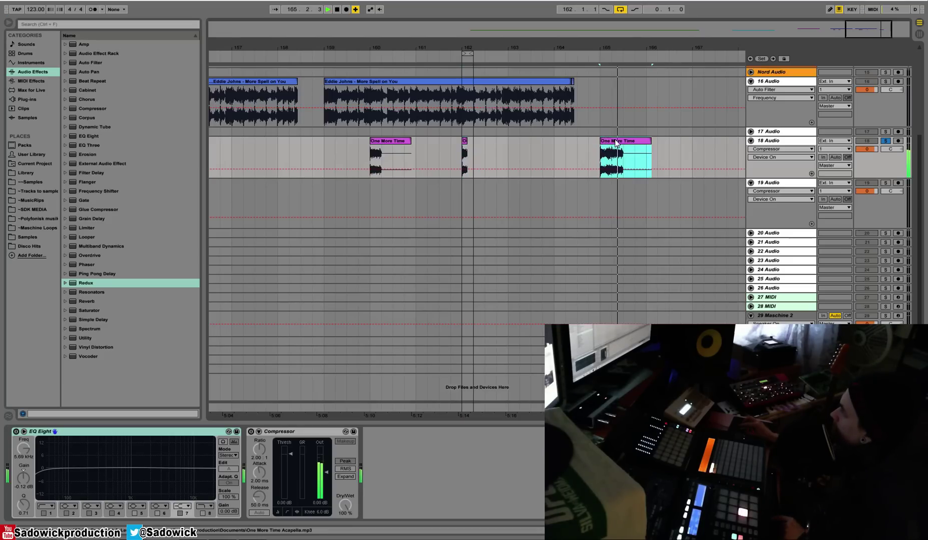
{"action": "left_click", "coordinate": [608, 50]}
{"action": "left_click", "coordinate": [588, 50]}
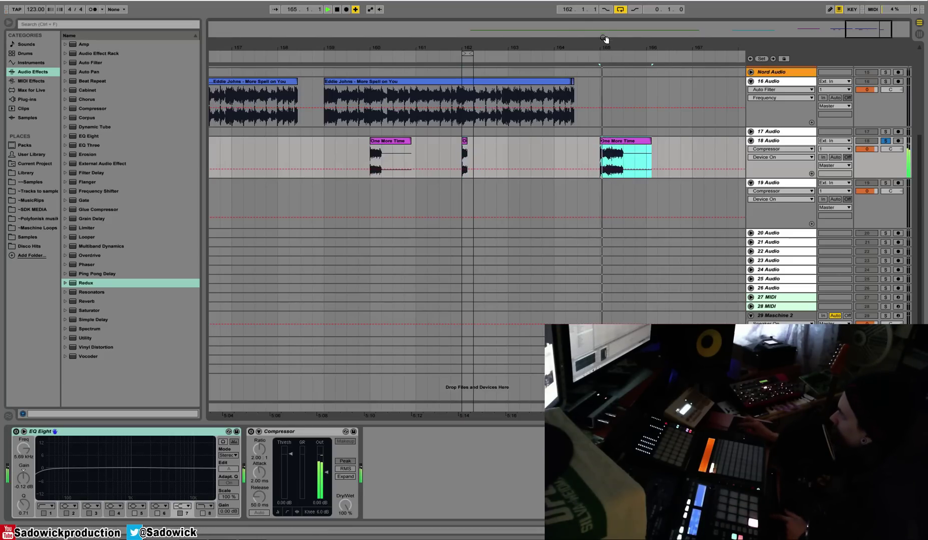
{"action": "left_click_drag", "start_coordinate": [638, 46], "coordinate": [638, 25]}
{"action": "key", "text": "space"}
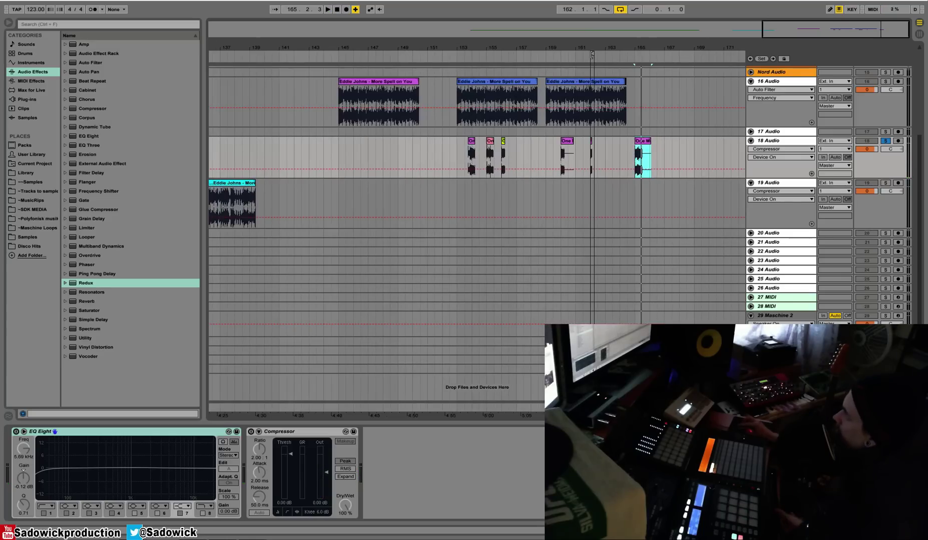
Switch off Auto Filter, Redux and EQ Eight on the 16 Audio track and set a two-beat loop at bar 155
{"action": "left_click_drag", "start_coordinate": [593, 45], "coordinate": [299, 75]}
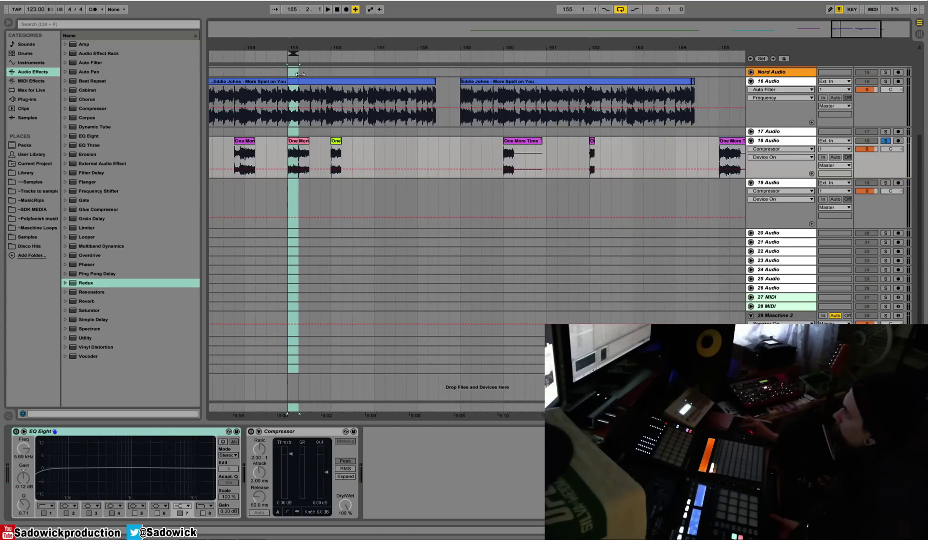
{"action": "left_click", "coordinate": [881, 106]}
{"action": "left_click", "coordinate": [16, 431]}
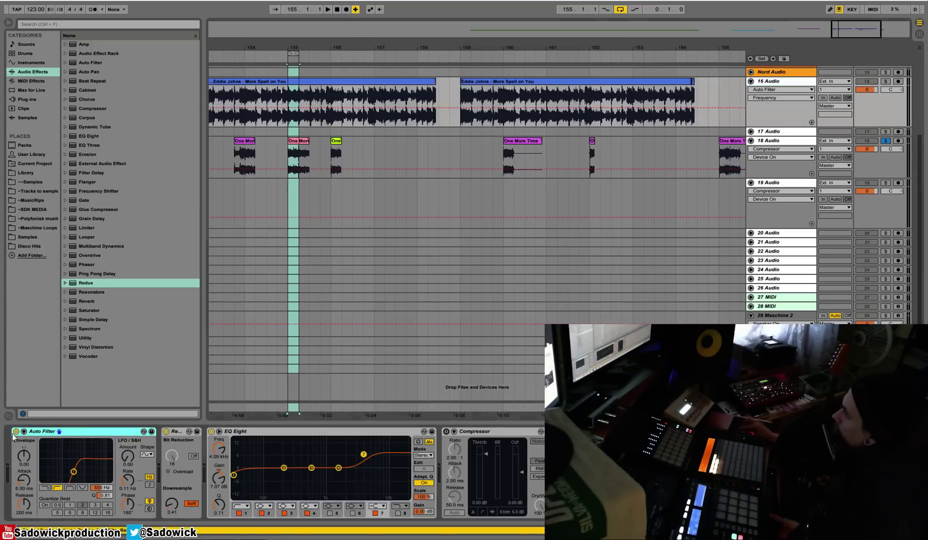
{"action": "left_click", "coordinate": [166, 431]}
{"action": "left_click", "coordinate": [211, 431]}
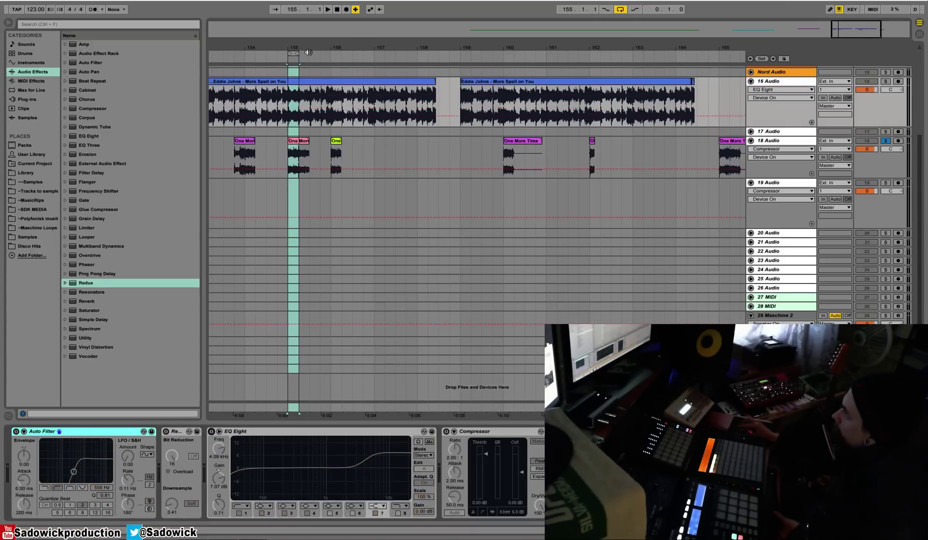
{"action": "left_click_drag", "start_coordinate": [296, 56], "coordinate": [349, 73]}
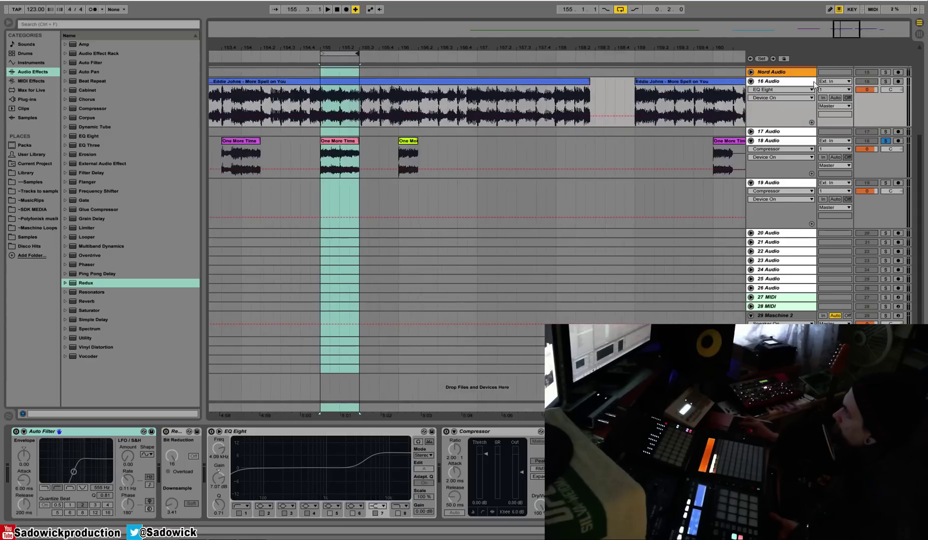
Solo the 16 Audio track and play its Eddie Johns - More Spell on You clip starting at bar 153
{"action": "left_click", "coordinate": [479, 81]}
{"action": "left_click", "coordinate": [493, 63]}
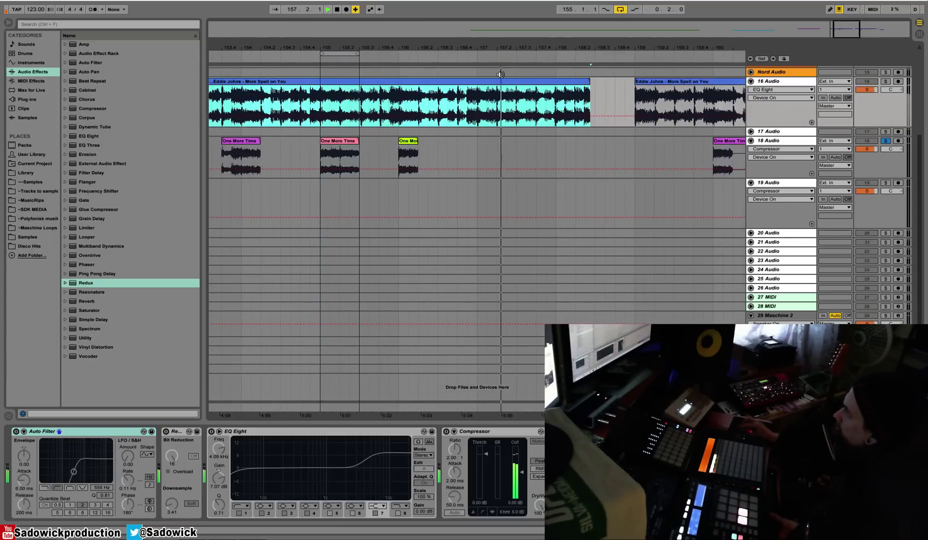
{"action": "left_click", "coordinate": [299, 56]}
{"action": "left_click_drag", "start_coordinate": [300, 52], "coordinate": [411, 40]}
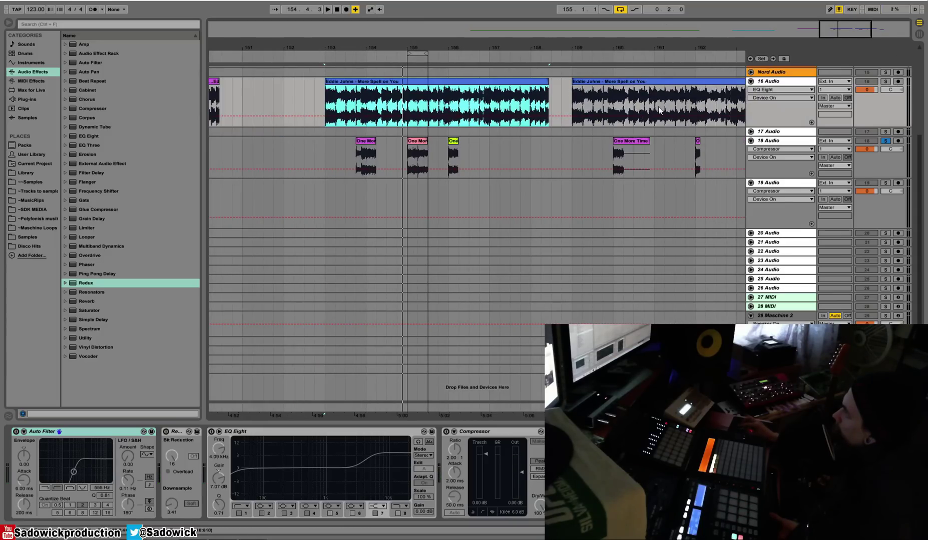
{"action": "left_click", "coordinate": [885, 82]}
{"action": "left_click", "coordinate": [362, 64]}
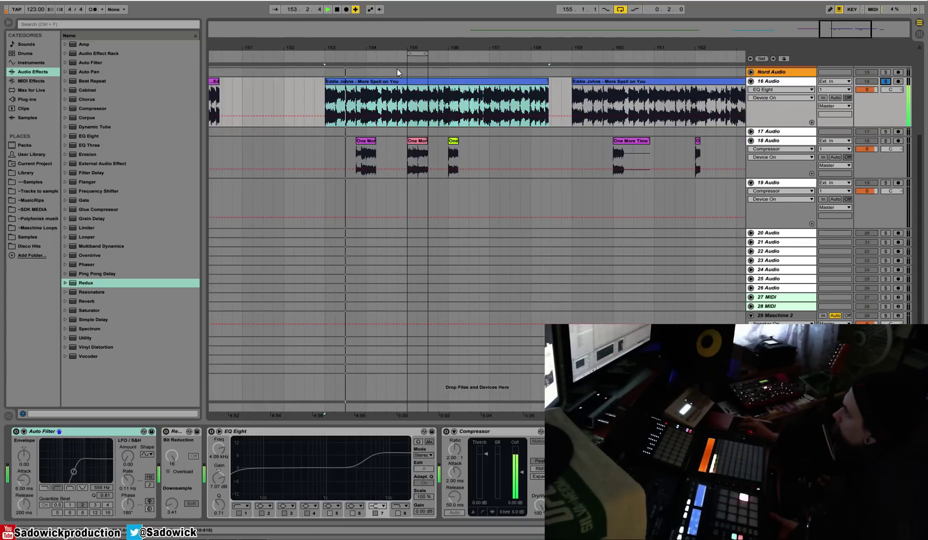
{"action": "key", "text": "space"}
Play the two-beat loop from bar 155, comparing the 16 Audio and 18 Audio tracks by soloing each in turn
{"action": "left_click", "coordinate": [393, 99]}
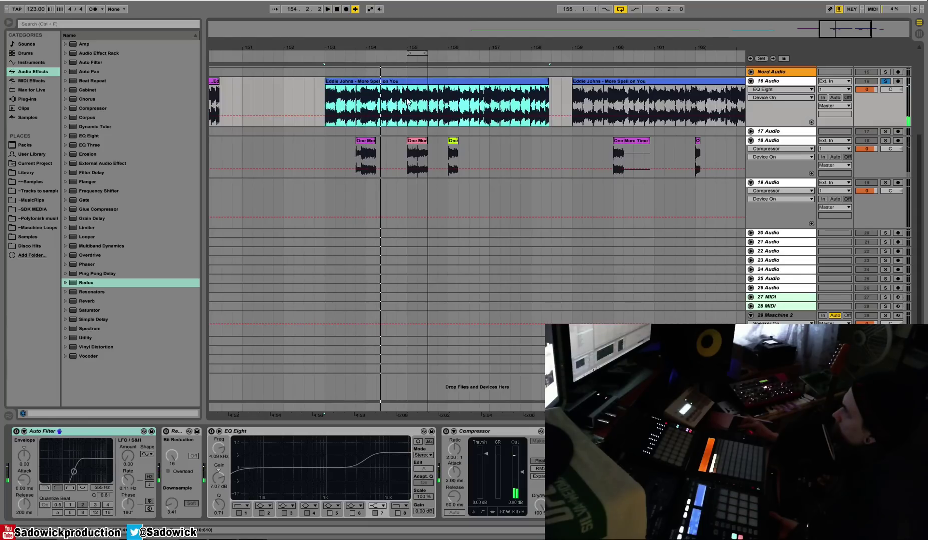
{"action": "left_click", "coordinate": [407, 102]}
{"action": "key", "text": "space"}
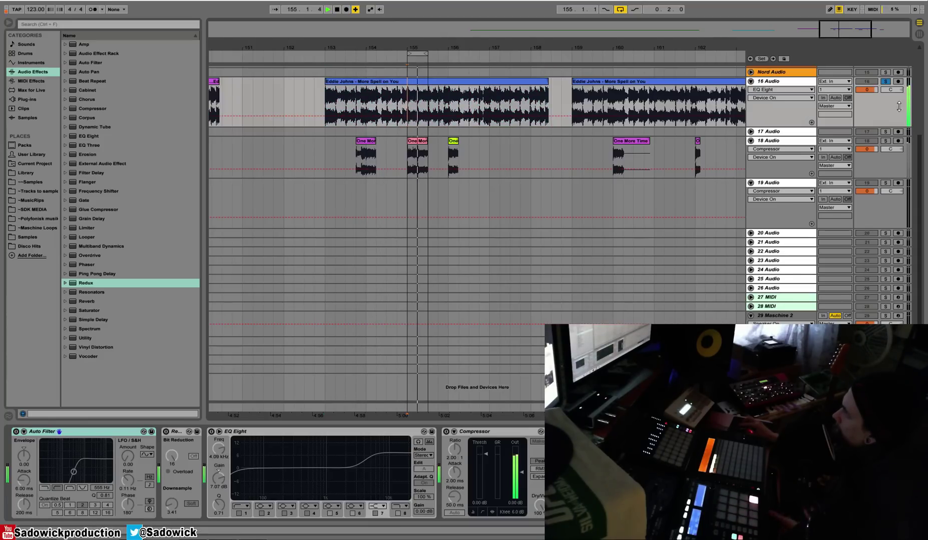
{"action": "left_click", "coordinate": [884, 142]}
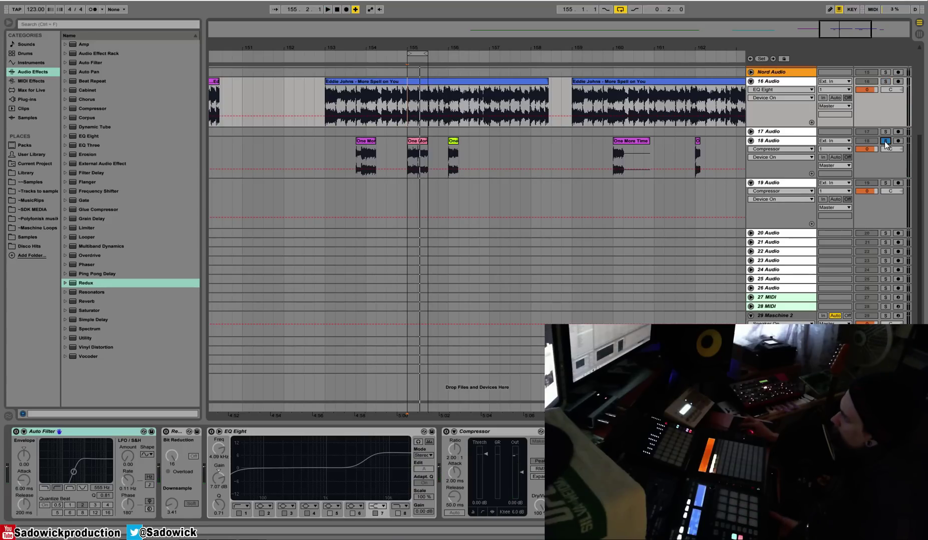
{"action": "left_click", "coordinate": [884, 81]}
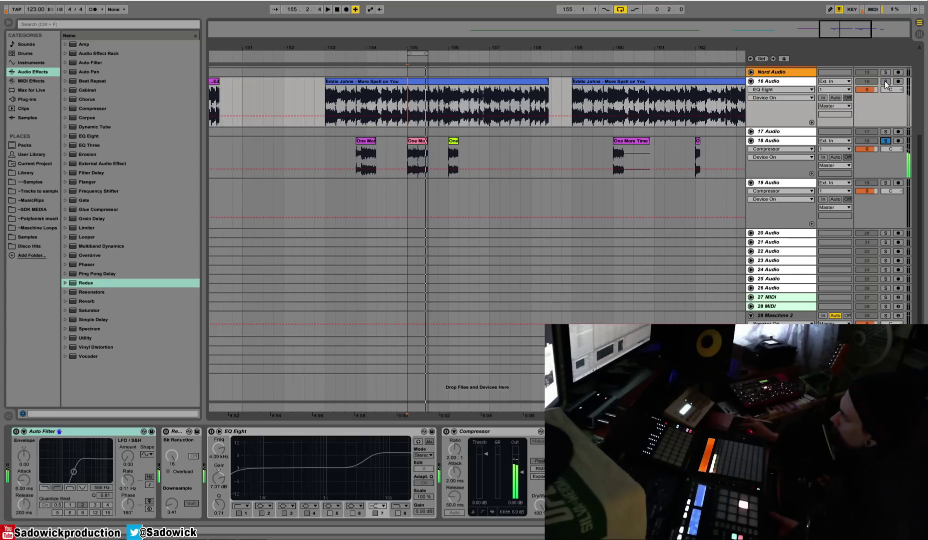
Switch on Auto Filter on the 16 Audio track, comparing the loop with the filter on and off
{"action": "left_click", "coordinate": [16, 431]}
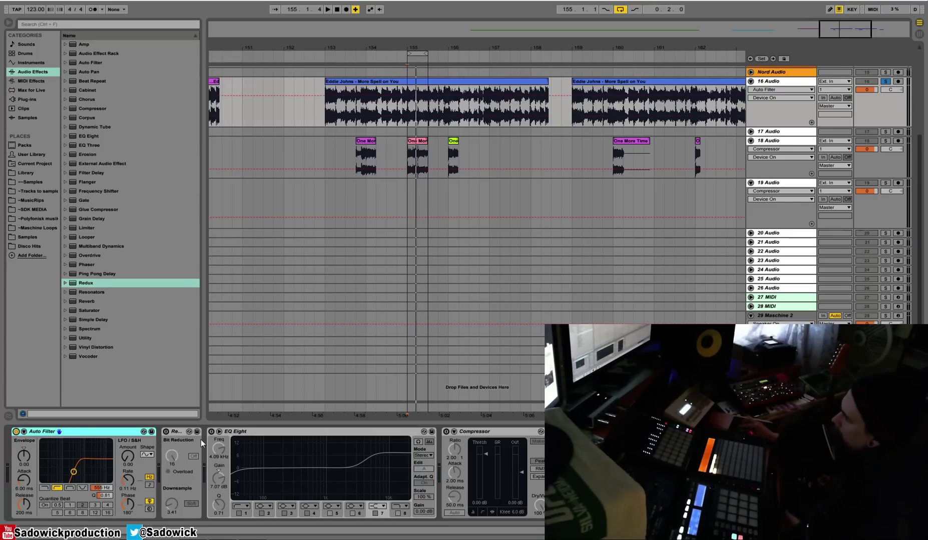
{"action": "key", "text": "space"}
{"action": "left_click", "coordinate": [15, 431]}
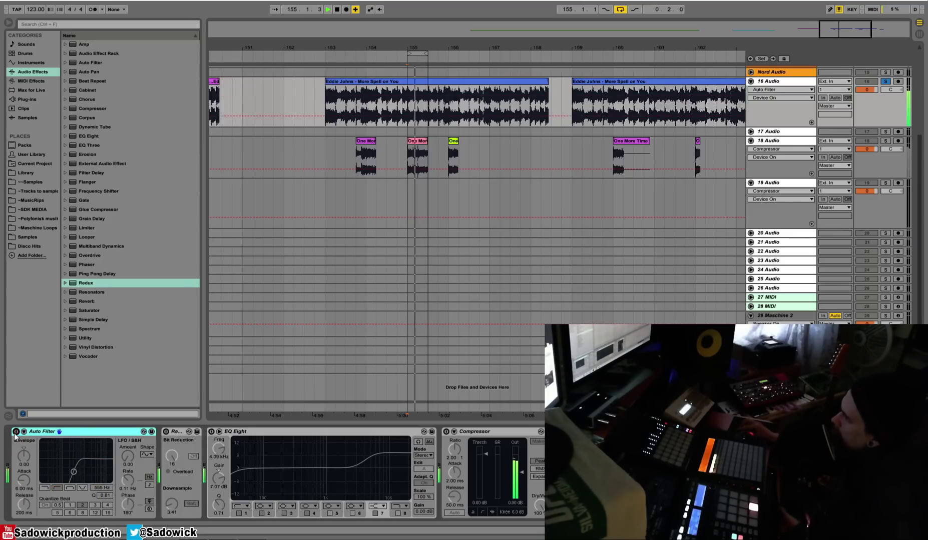
{"action": "left_click", "coordinate": [16, 432]}
{"action": "key", "text": "space"}
Switch on Redux and EQ Eight on the 16 Audio track while playing the loop
{"action": "left_click", "coordinate": [192, 503]}
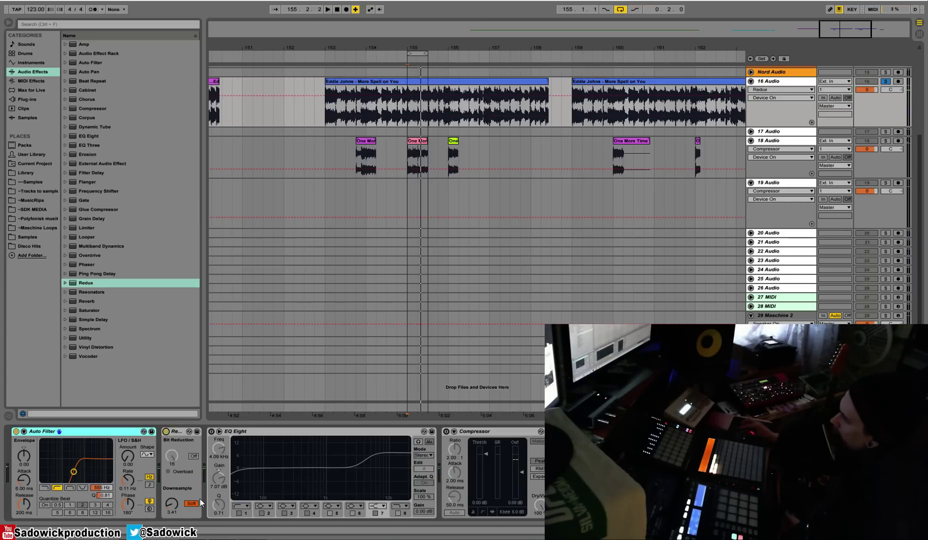
{"action": "key", "text": "space"}
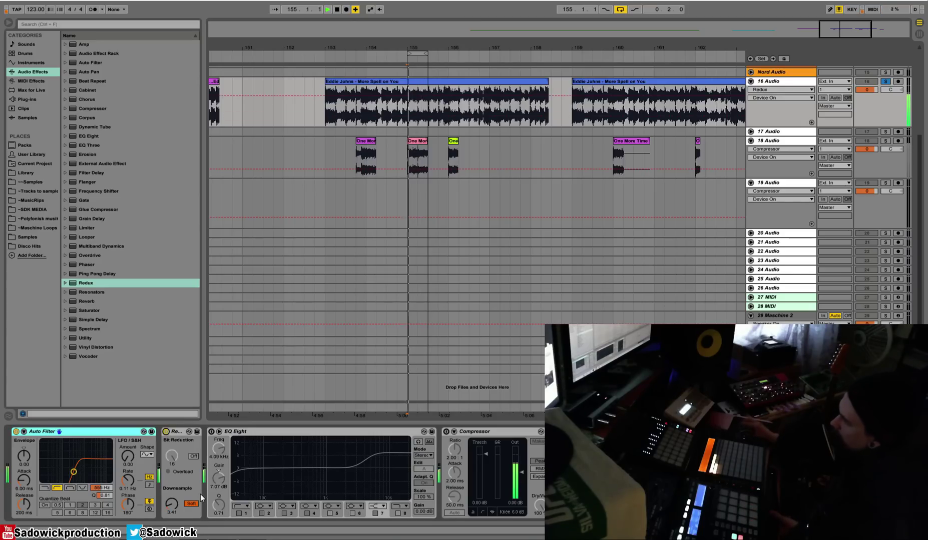
{"action": "left_click", "coordinate": [211, 432]}
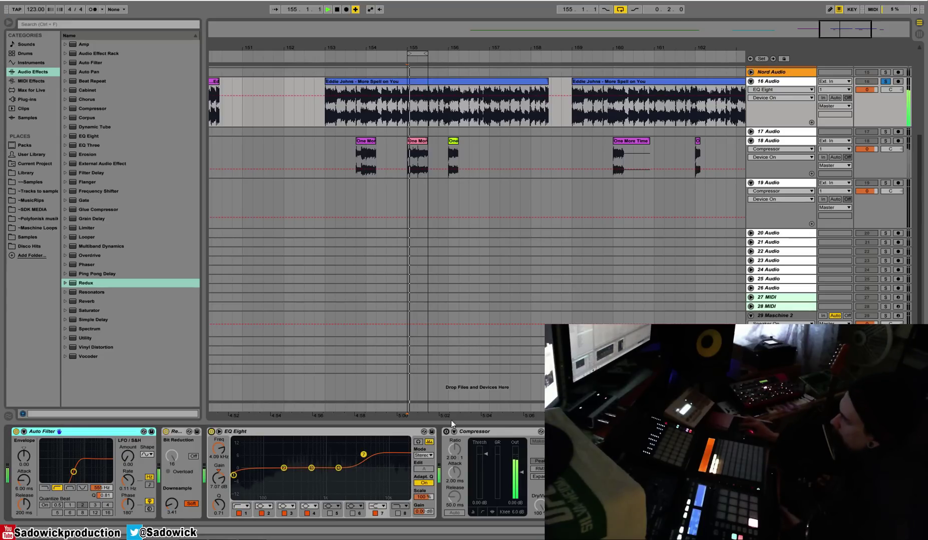
Play the two-beat loop from bar 155 with only the 18 Audio track soloed
{"action": "key", "text": "space"}
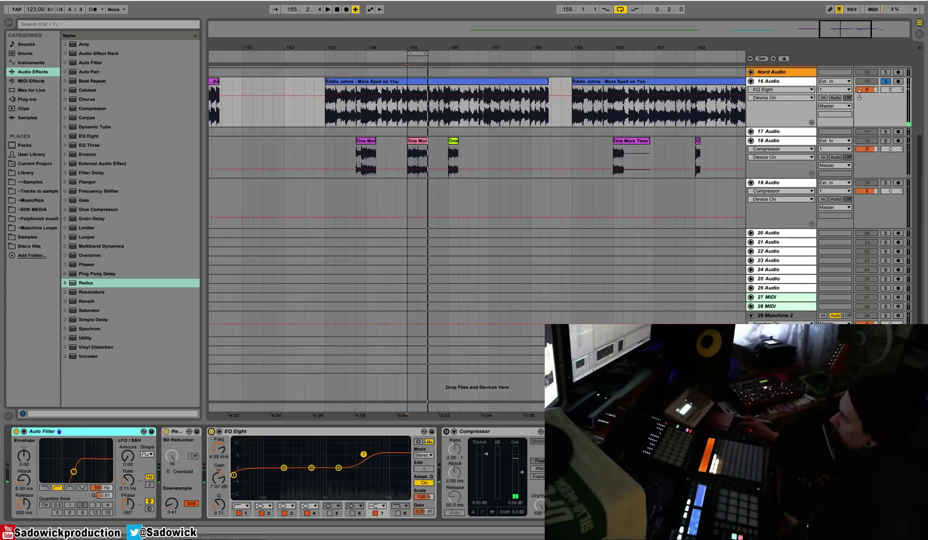
{"action": "left_click", "coordinate": [886, 143]}
{"action": "key", "text": "space"}
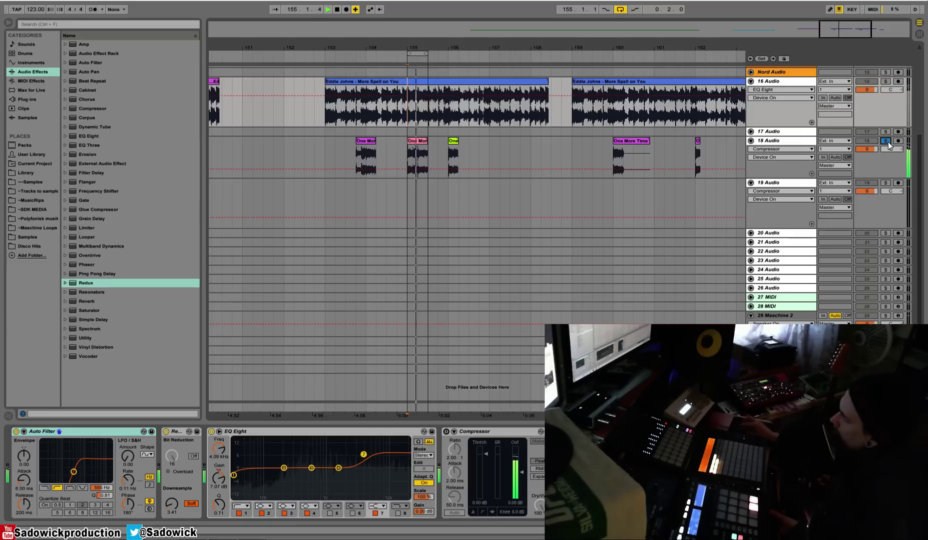
{"action": "key", "text": "space"}
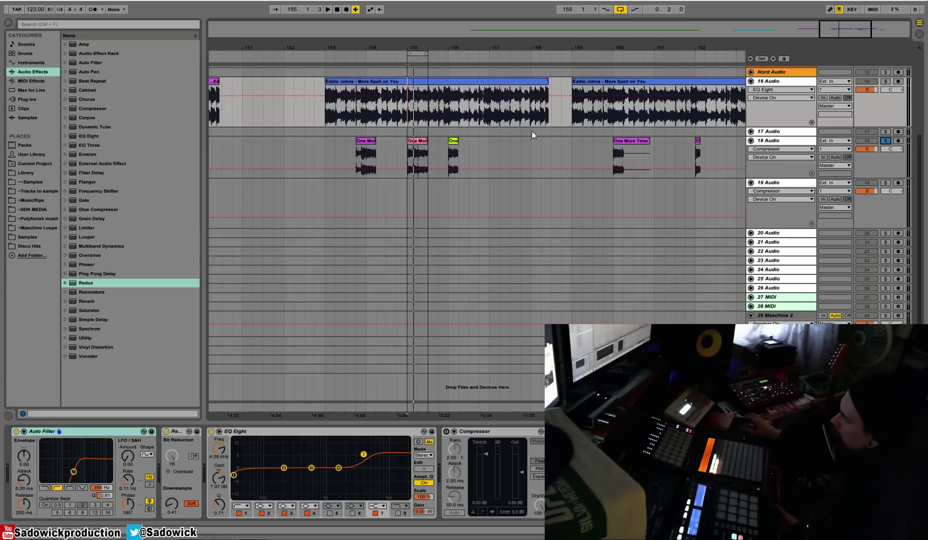
Compare the One More Time clip on 18 Audio with the processed 16 Audio track over the bar 155 loop, soloing each in turn
{"action": "left_click", "coordinate": [885, 83]}
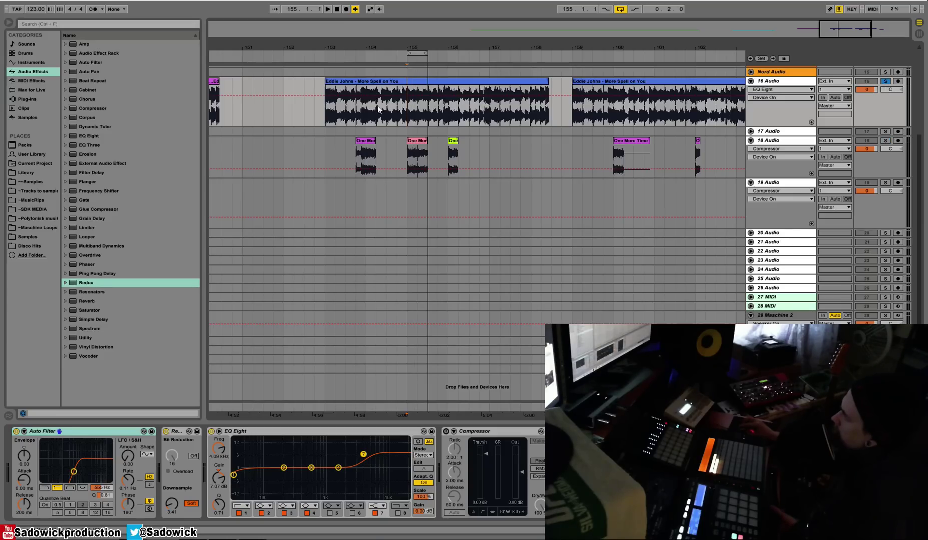
{"action": "left_click", "coordinate": [412, 156]}
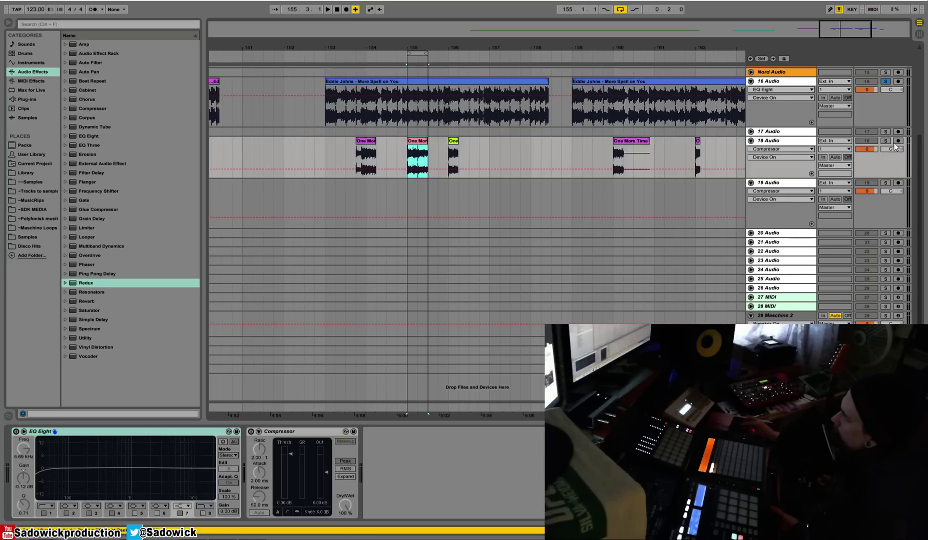
{"action": "left_click", "coordinate": [885, 141]}
{"action": "key", "text": "space"}
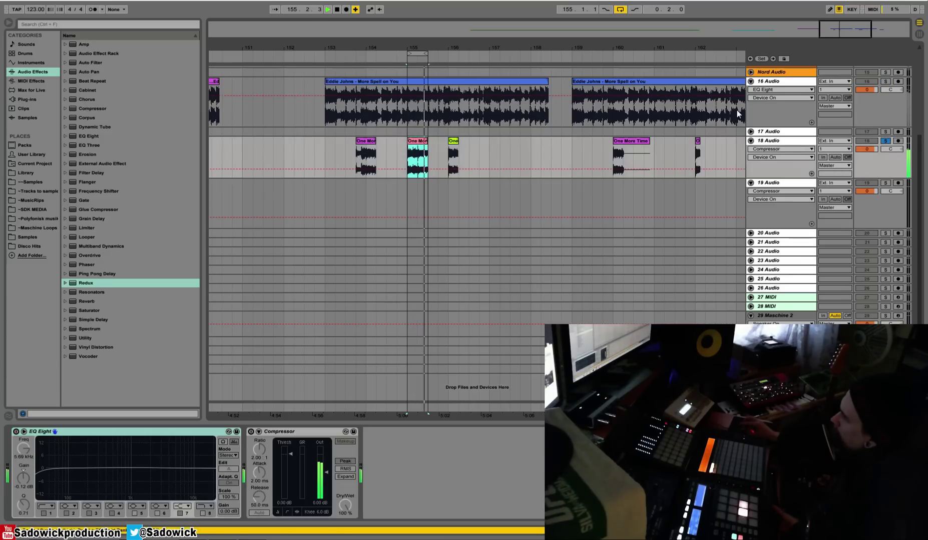
{"action": "key", "text": "space"}
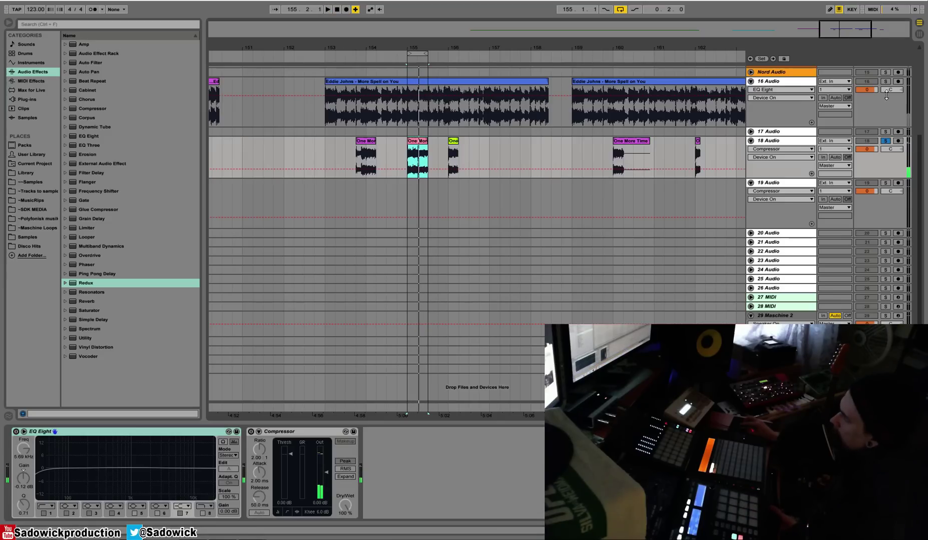
{"action": "left_click", "coordinate": [885, 82]}
{"action": "left_click", "coordinate": [406, 107]}
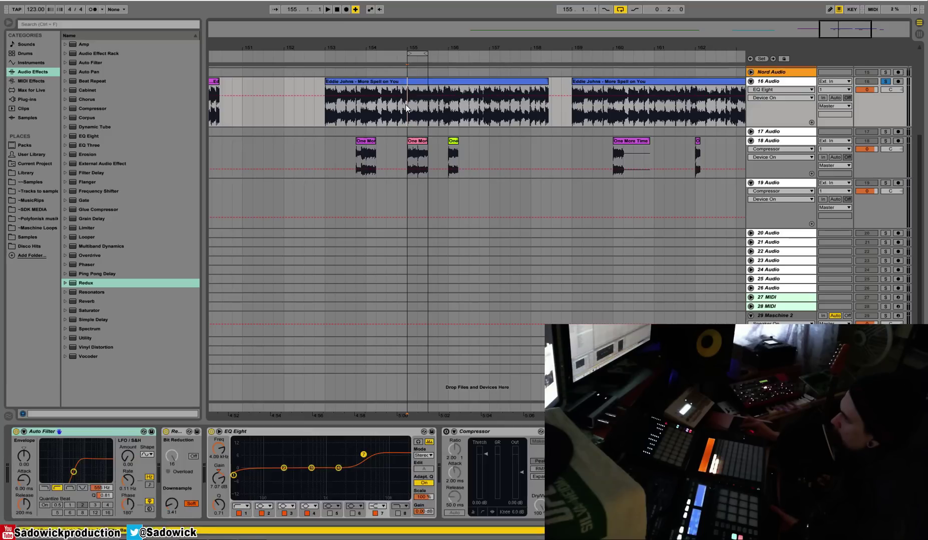
{"action": "key", "text": "space"}
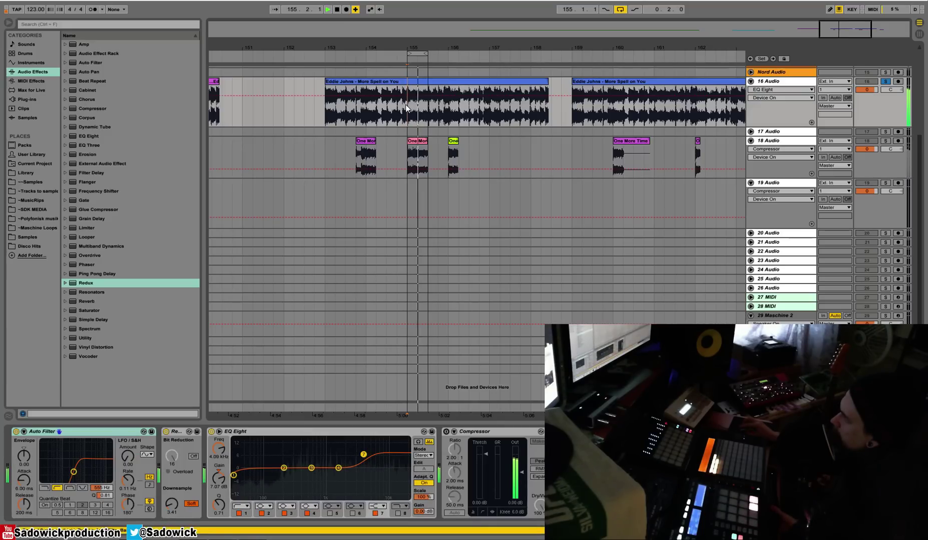
{"action": "key", "text": "space"}
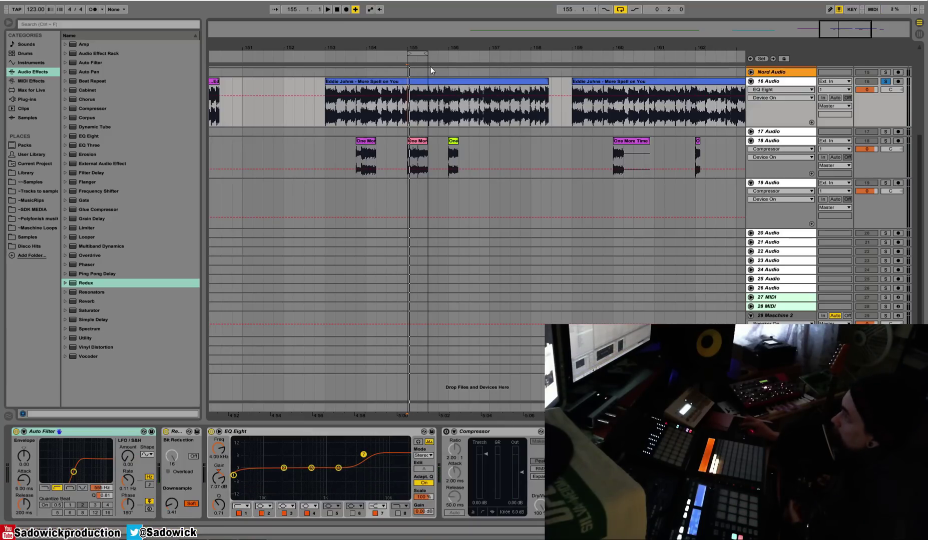
Move the two-beat loop to 153.4.1 and play it, alternating solo between the 16 Audio and 18 Audio tracks
{"action": "left_click_drag", "start_coordinate": [419, 50], "coordinate": [419, 53]}
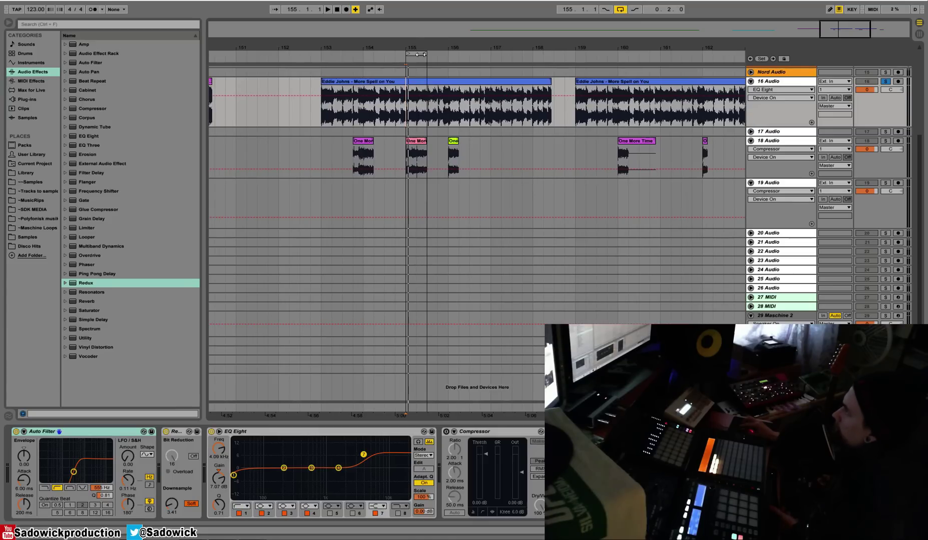
{"action": "key", "text": "space"}
{"action": "left_click_drag", "start_coordinate": [412, 53], "coordinate": [360, 53]}
{"action": "key", "text": "space"}
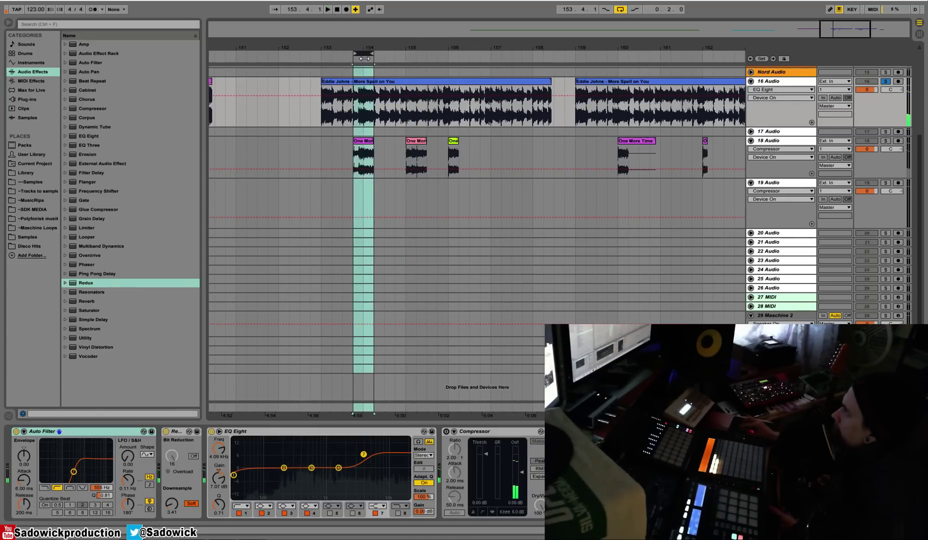
{"action": "key", "text": "space"}
{"action": "left_click", "coordinate": [884, 141]}
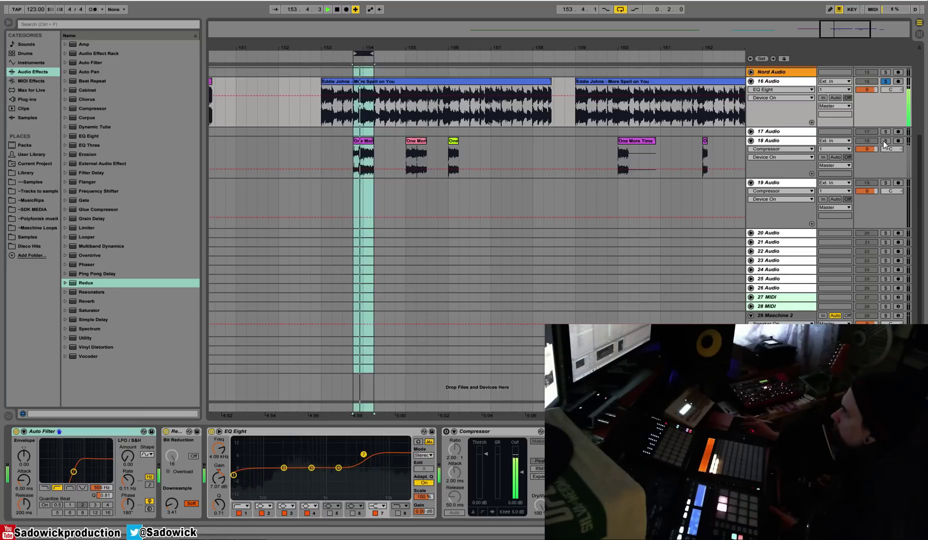
{"action": "left_click", "coordinate": [885, 81]}
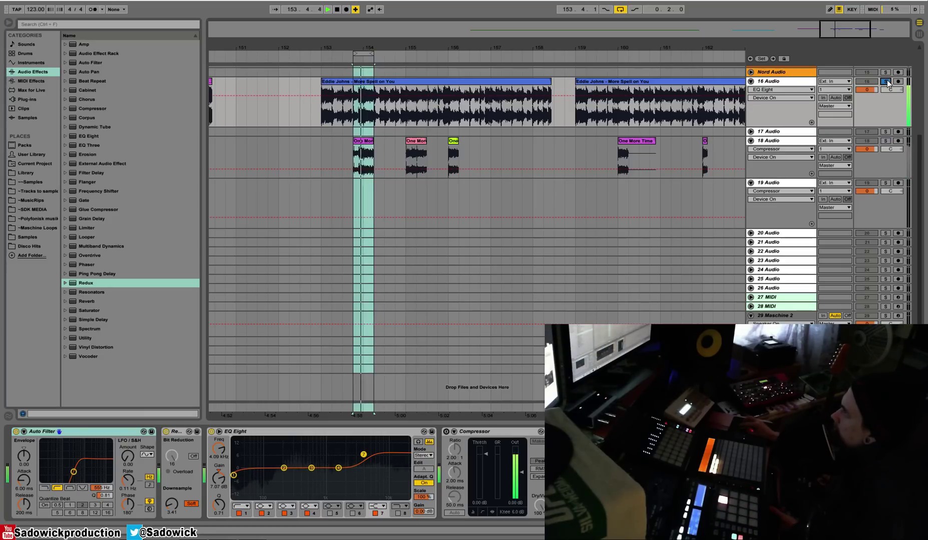
{"action": "left_click", "coordinate": [887, 141]}
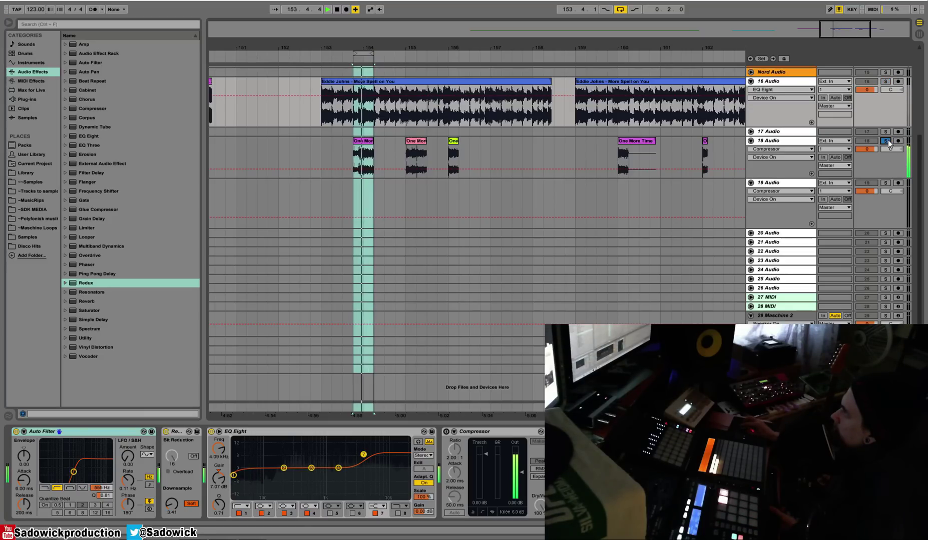
{"action": "key", "text": "space"}
Set a one-beat loop at bar 156 and play it, comparing the 18 Audio chop with the 16 Audio track
{"action": "left_click_drag", "start_coordinate": [370, 54], "coordinate": [459, 53]}
{"action": "key", "text": "space"}
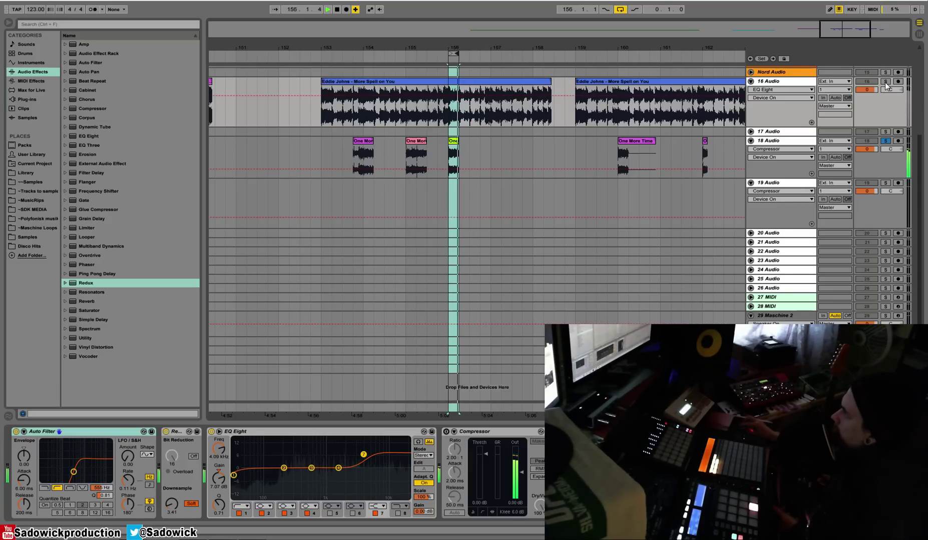
{"action": "left_click", "coordinate": [885, 82]}
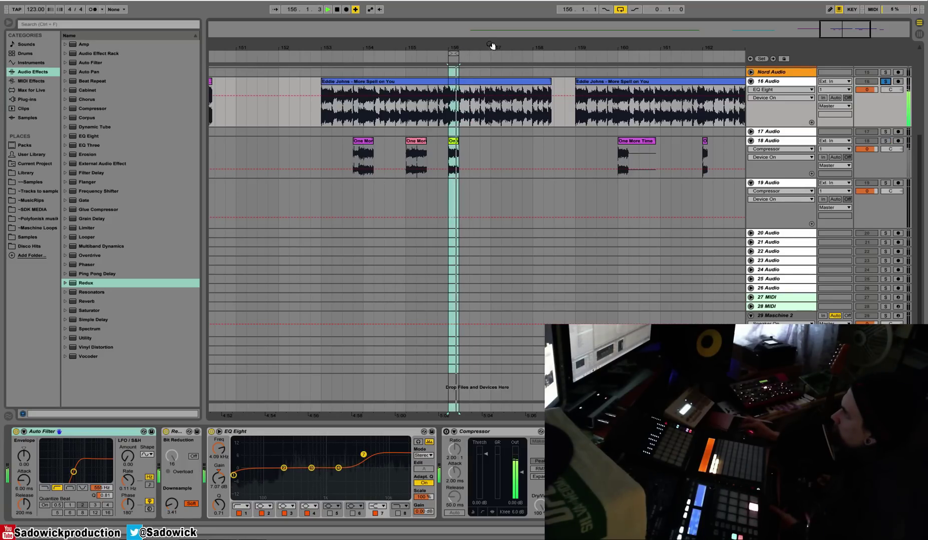
{"action": "left_click_drag", "start_coordinate": [492, 47], "coordinate": [363, 53]}
{"action": "key", "text": "space"}
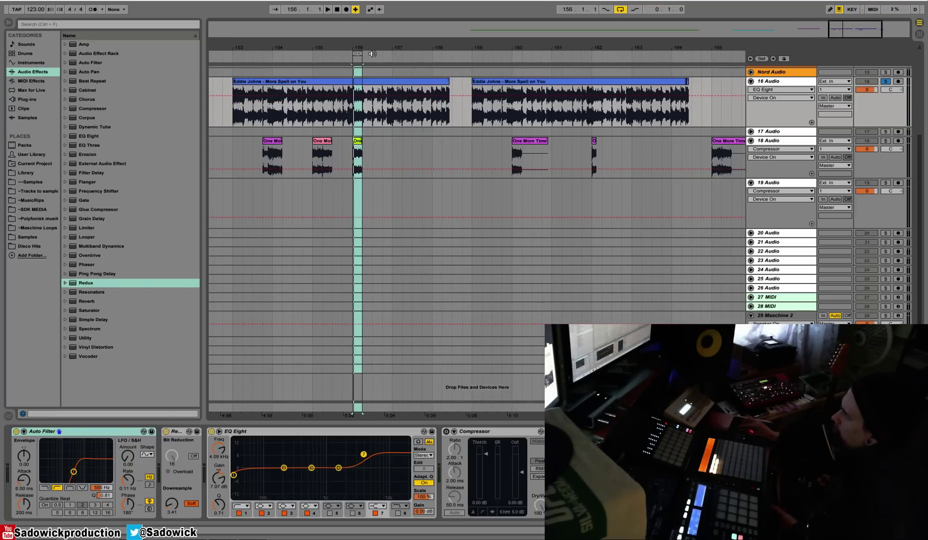
Move the one-beat loop to bar 160 and compare the 16 Audio track with the 18 Audio chop
{"action": "left_click_drag", "start_coordinate": [357, 52], "coordinate": [518, 52]}
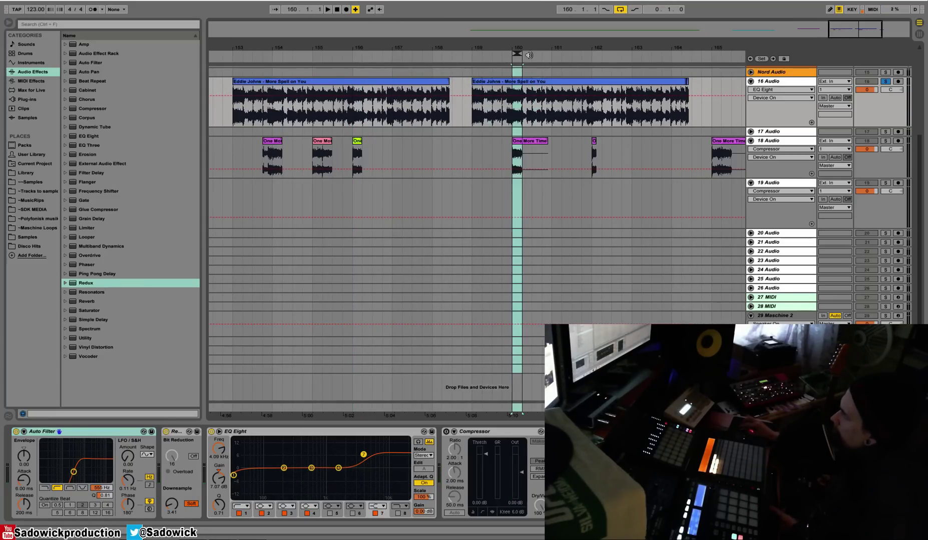
{"action": "left_click", "coordinate": [887, 140]}
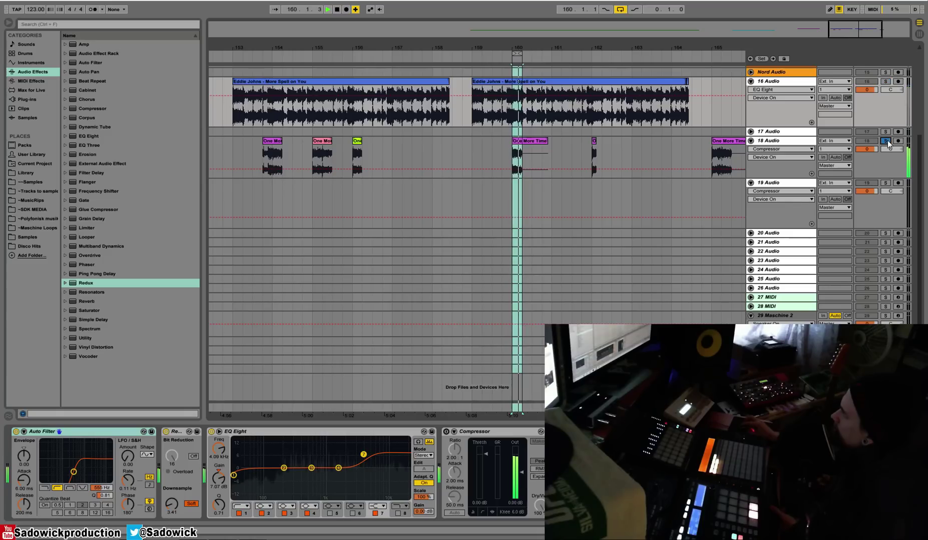
{"action": "key", "text": "space"}
Move the one-beat loop to bar 162 and play it, soloing 18 Audio and switching to 16 Audio
{"action": "left_click_drag", "start_coordinate": [516, 53], "coordinate": [590, 71]}
{"action": "key", "text": "space"}
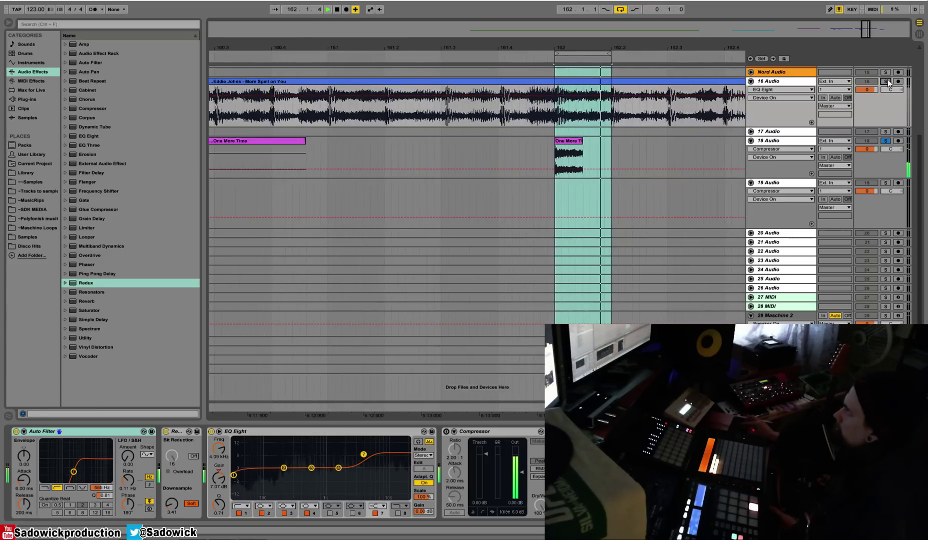
{"action": "left_click", "coordinate": [887, 82]}
Delete the second half of the looped beat at bar 162 from the 16 Audio clip, and compare it with the 18 Audio chop
{"action": "left_click_drag", "start_coordinate": [583, 108], "coordinate": [603, 110]}
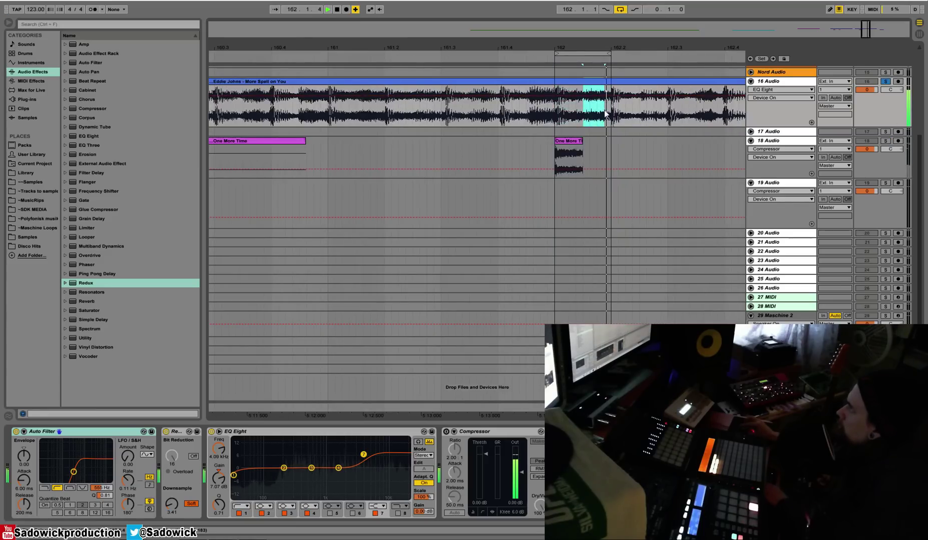
{"action": "key", "text": "Delete"}
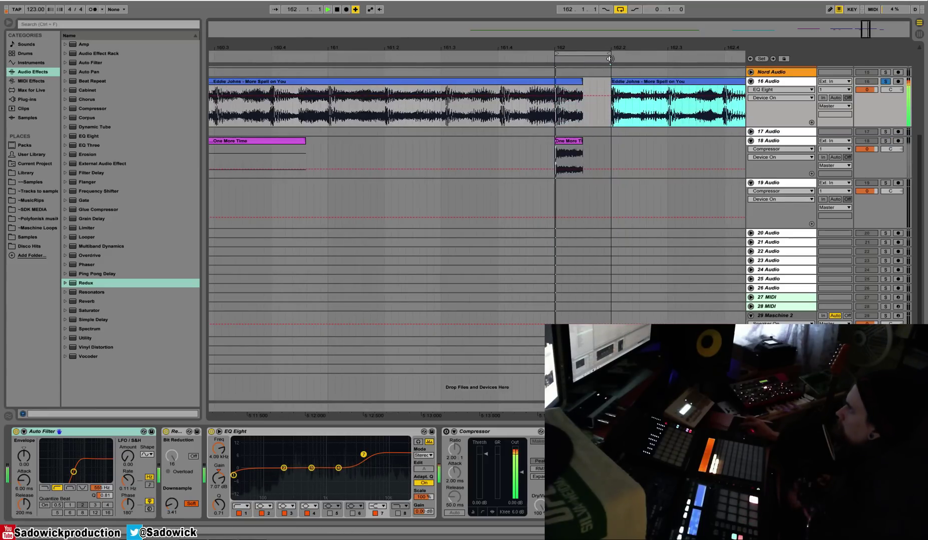
{"action": "left_click", "coordinate": [885, 141]}
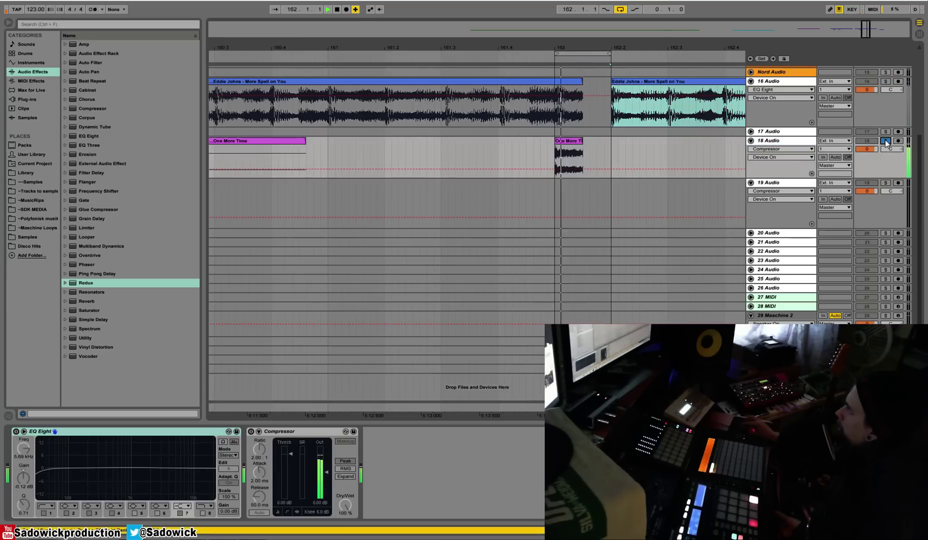
{"action": "left_click", "coordinate": [886, 81]}
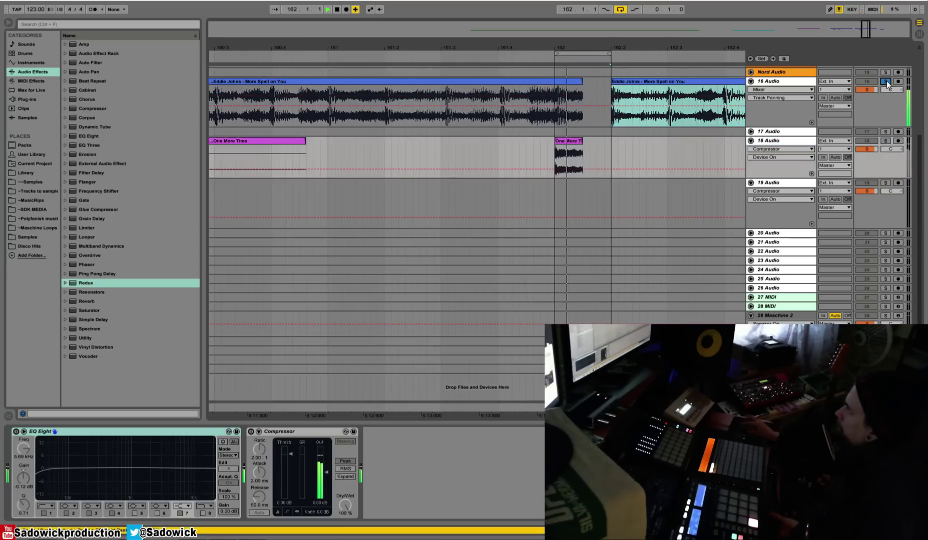
{"action": "key", "text": "space"}
Set a two-beat loop at bar 155 over the One More Time clip on the 18 Audio track
{"action": "mouse_move", "coordinate": [583, 43]}
{"action": "left_mouse_down"}
{"action": "mouse_move", "coordinate": [577, 30]}
{"action": "mouse_move", "coordinate": [475, 23]}
{"action": "mouse_move", "coordinate": [582, 44]}
{"action": "left_mouse_up"}
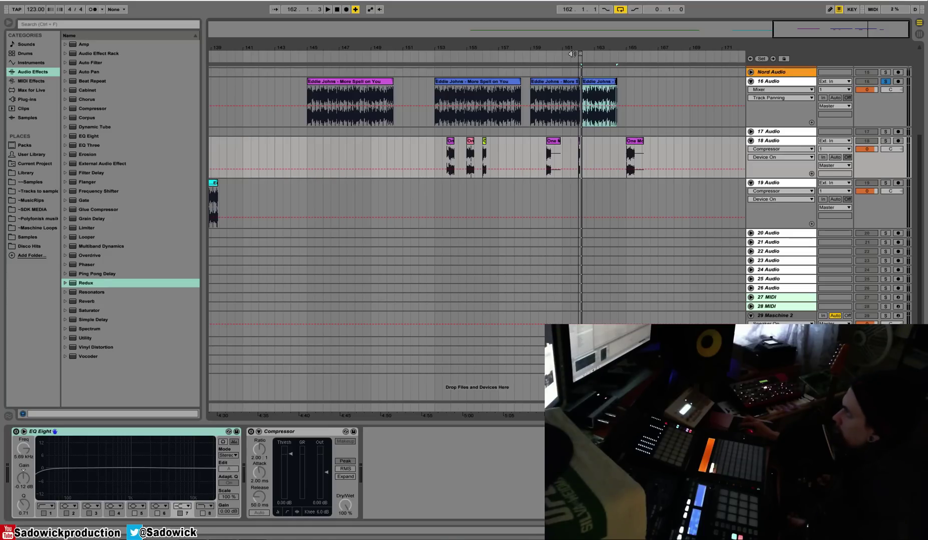
{"action": "mouse_move", "coordinate": [575, 50]}
{"action": "left_mouse_down"}
{"action": "mouse_move", "coordinate": [580, 57]}
{"action": "mouse_move", "coordinate": [587, 49]}
{"action": "left_mouse_up"}
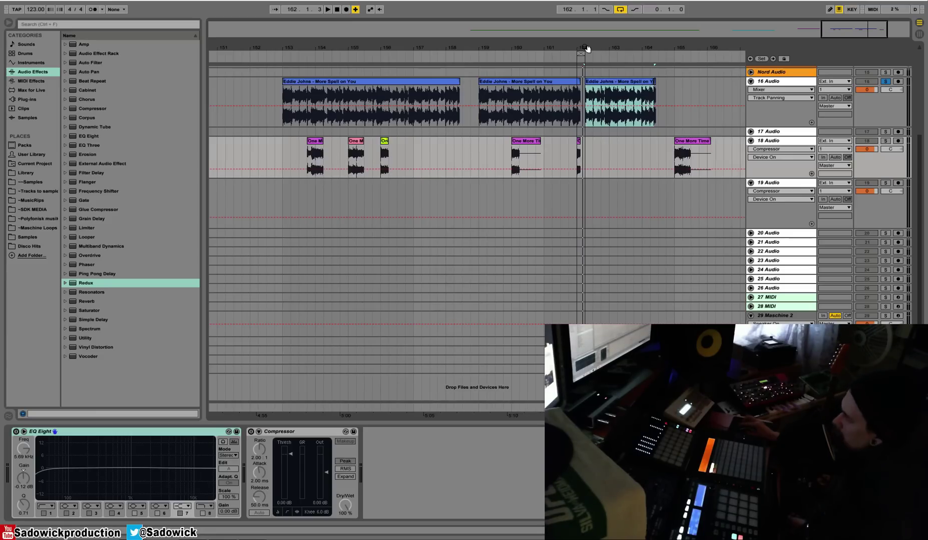
{"action": "left_click_drag", "start_coordinate": [587, 48], "coordinate": [354, 55]}
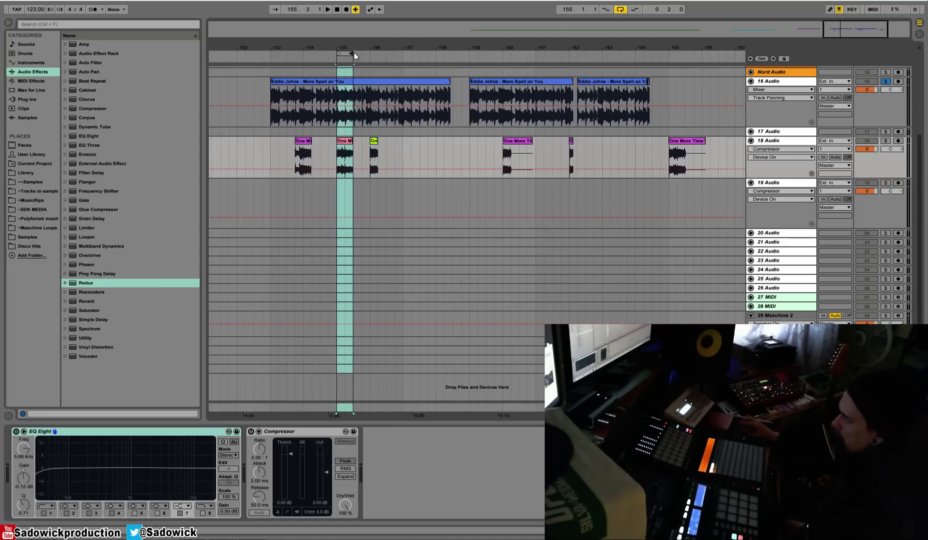
{"action": "left_click_drag", "start_coordinate": [347, 48], "coordinate": [580, 46]}
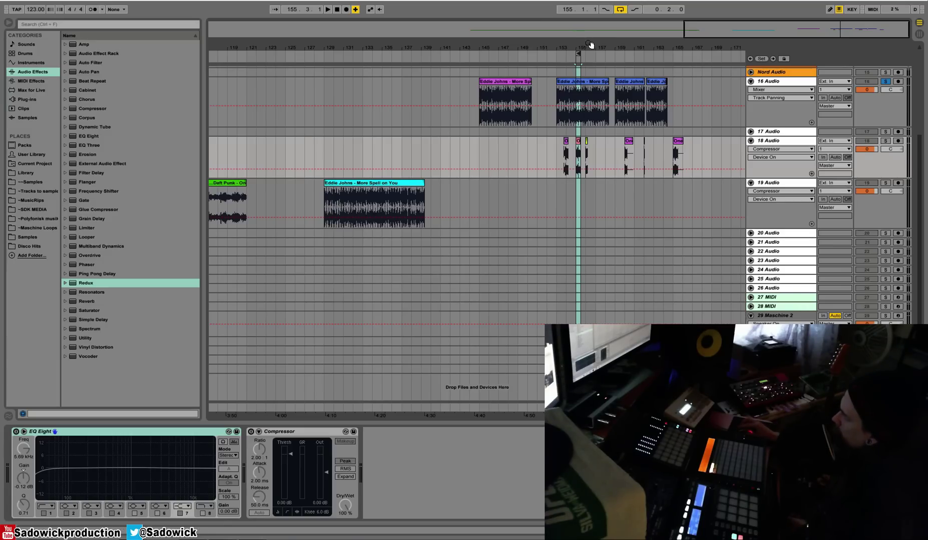
{"action": "left_click_drag", "start_coordinate": [591, 46], "coordinate": [554, 52]}
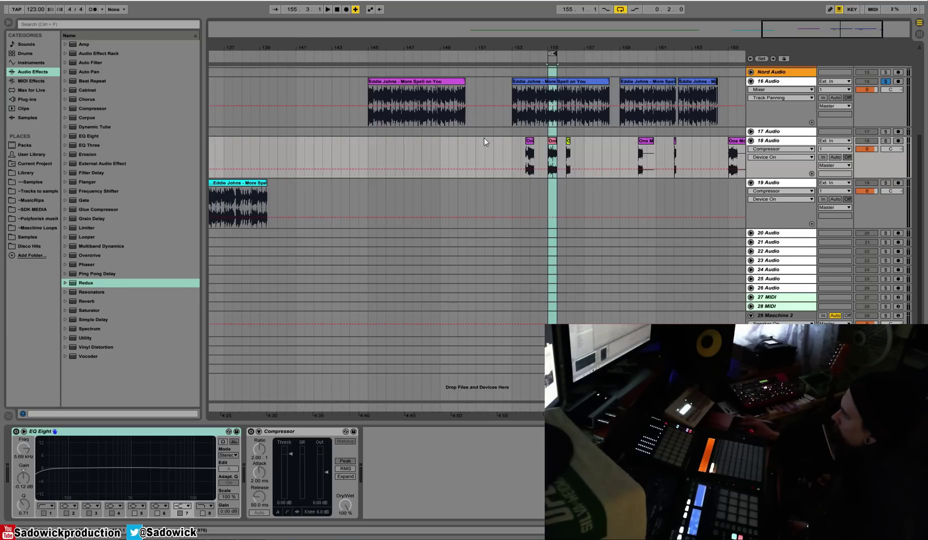
{"action": "left_click_drag", "start_coordinate": [563, 47], "coordinate": [427, 46]}
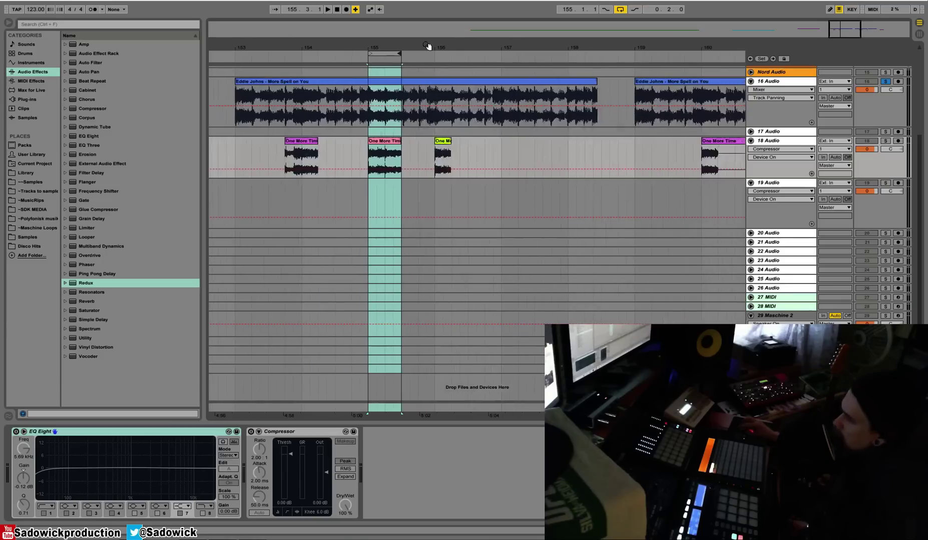